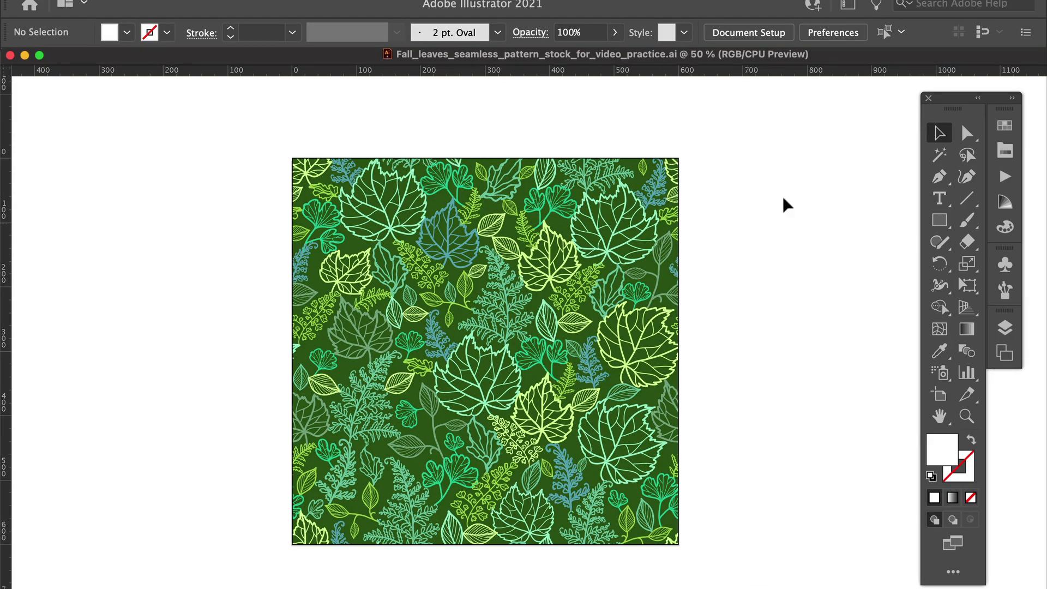
# Switch to the Magic Wand and test which leaf groups it selects by matching fill
pyautogui.click(937, 155)
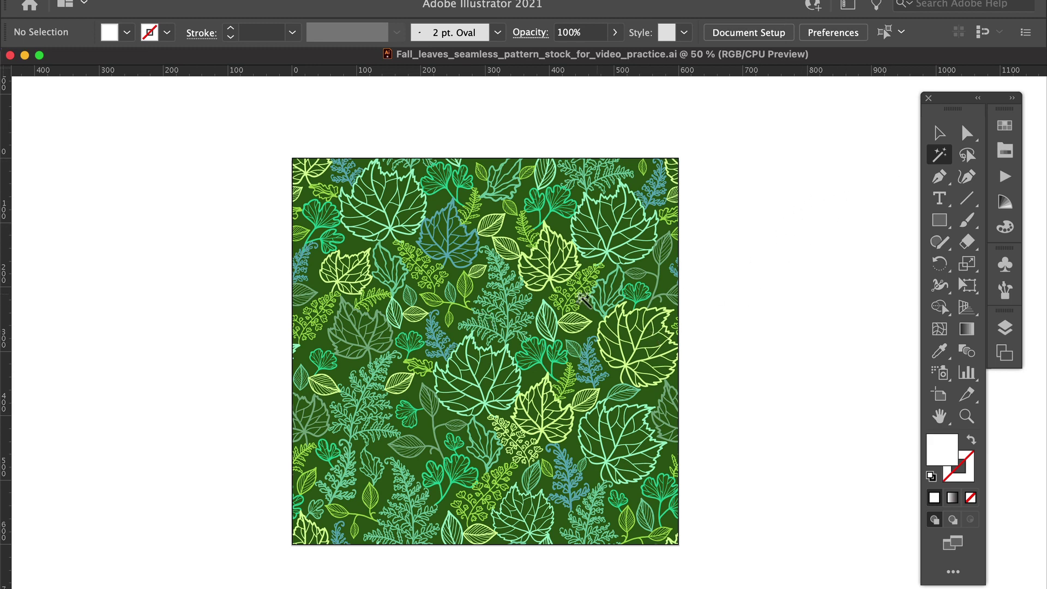
pyautogui.click(564, 243)
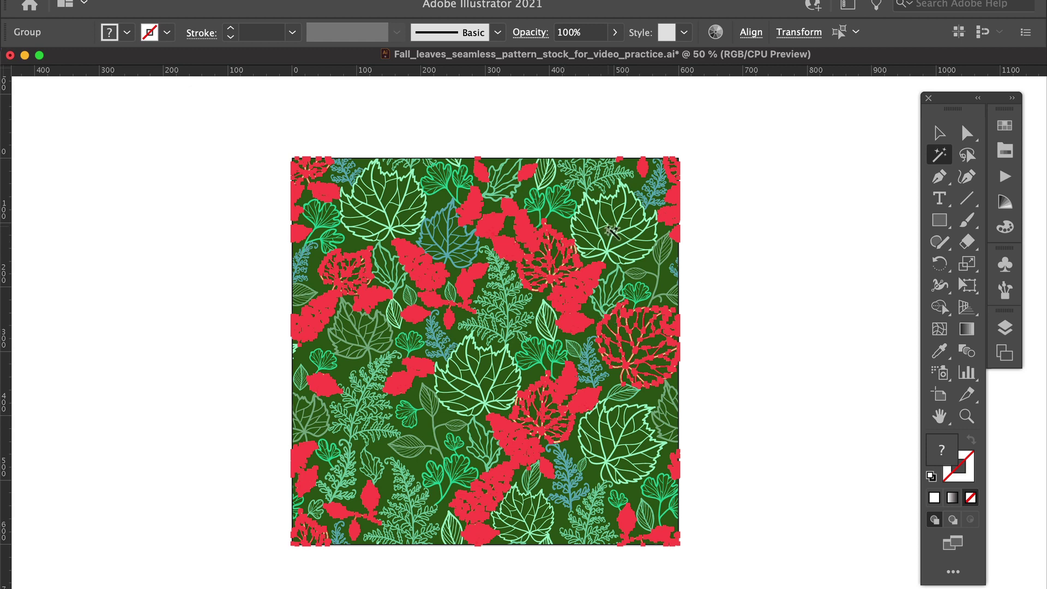
pyautogui.click(612, 232)
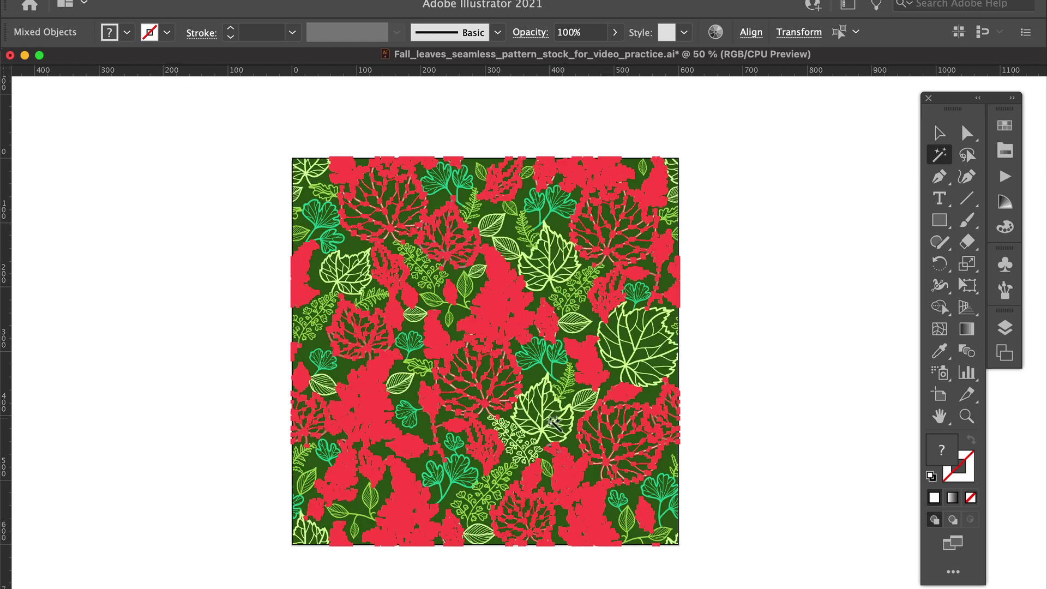
pyautogui.click(550, 326)
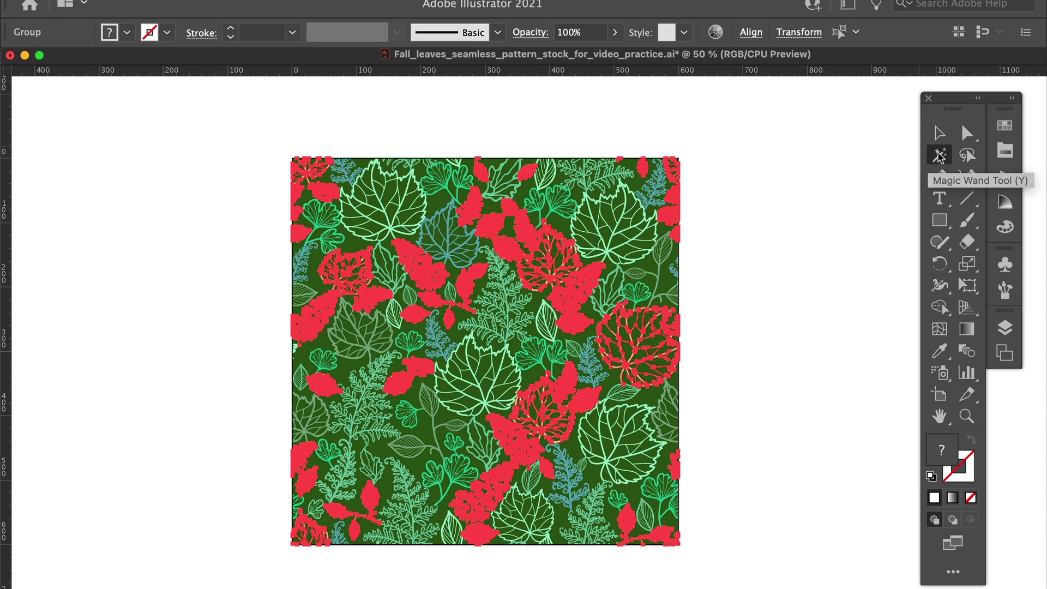
pyautogui.click(493, 317)
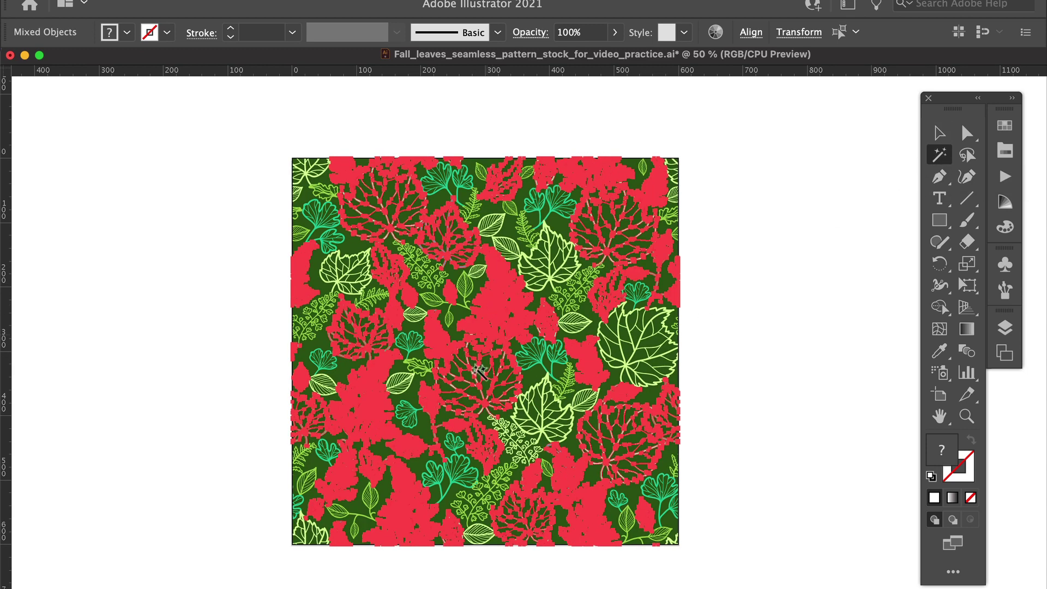
pyautogui.click(370, 316)
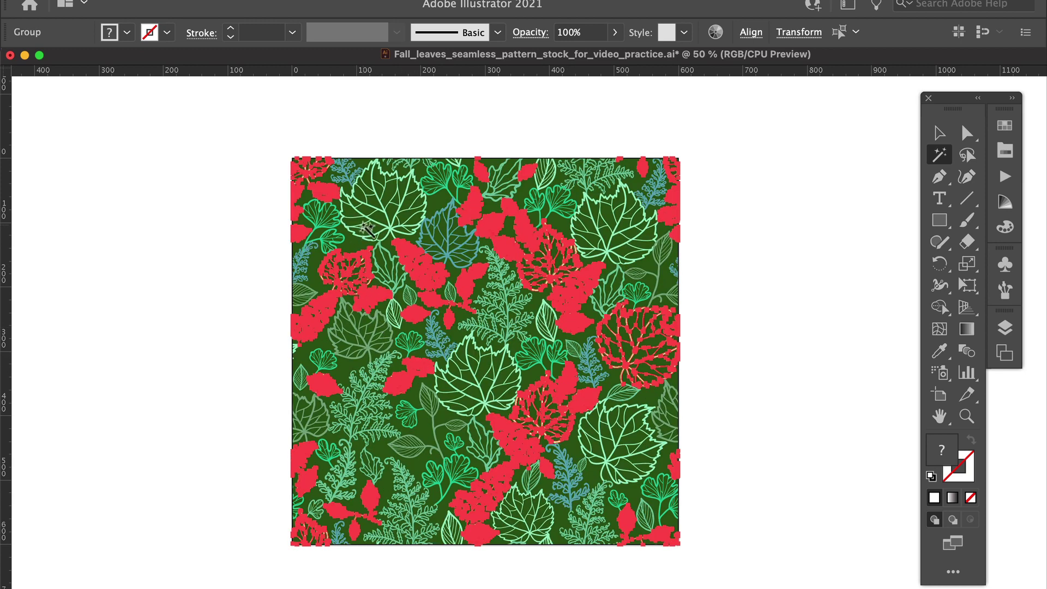
pyautogui.click(383, 274)
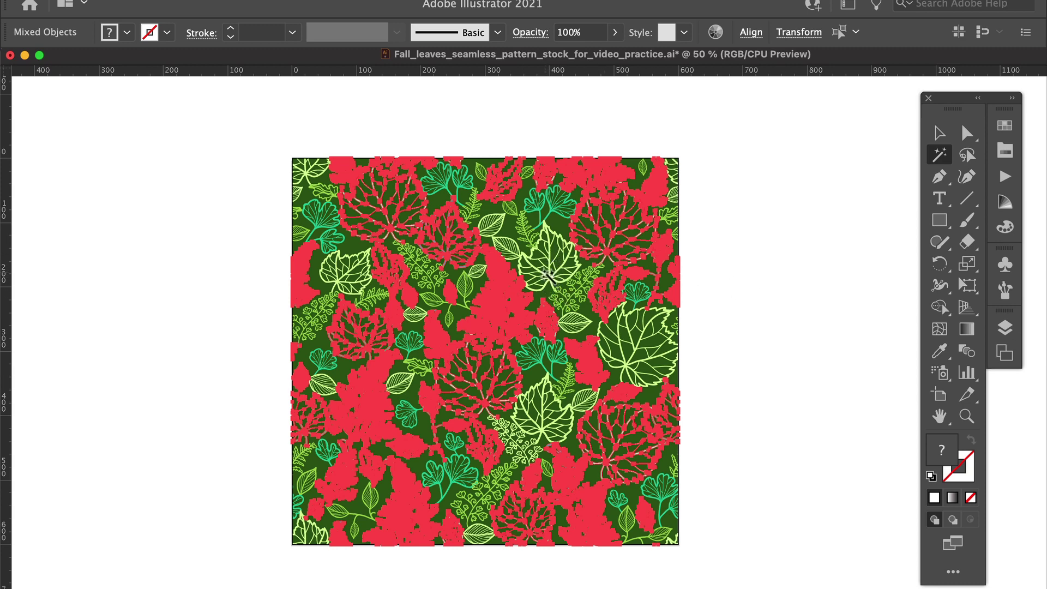
# Test-select more green, teal and blue leaves, then deselect everything on empty canvas
pyautogui.click(551, 300)
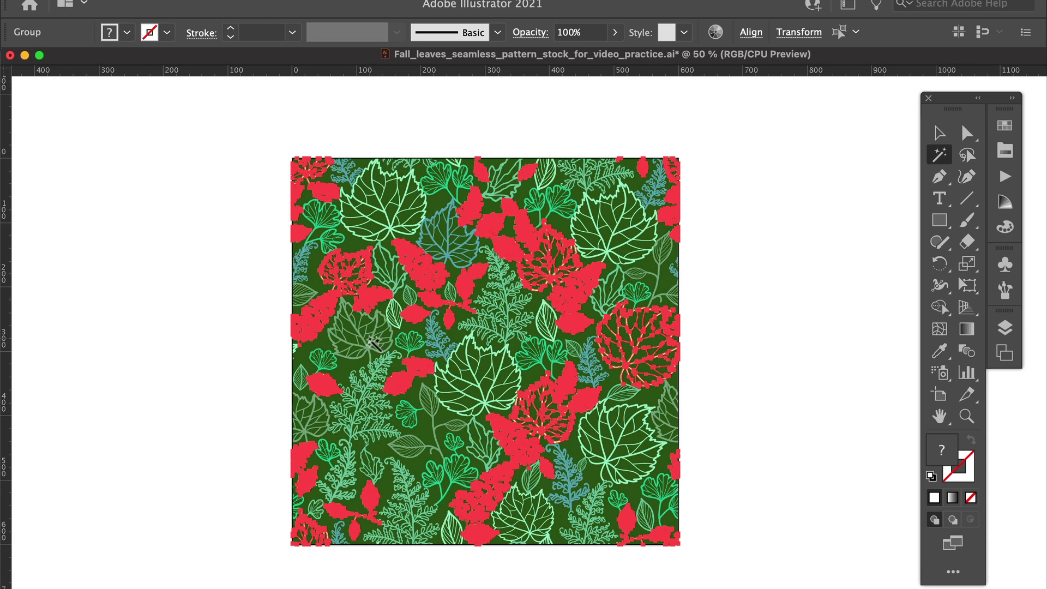
pyautogui.click(398, 373)
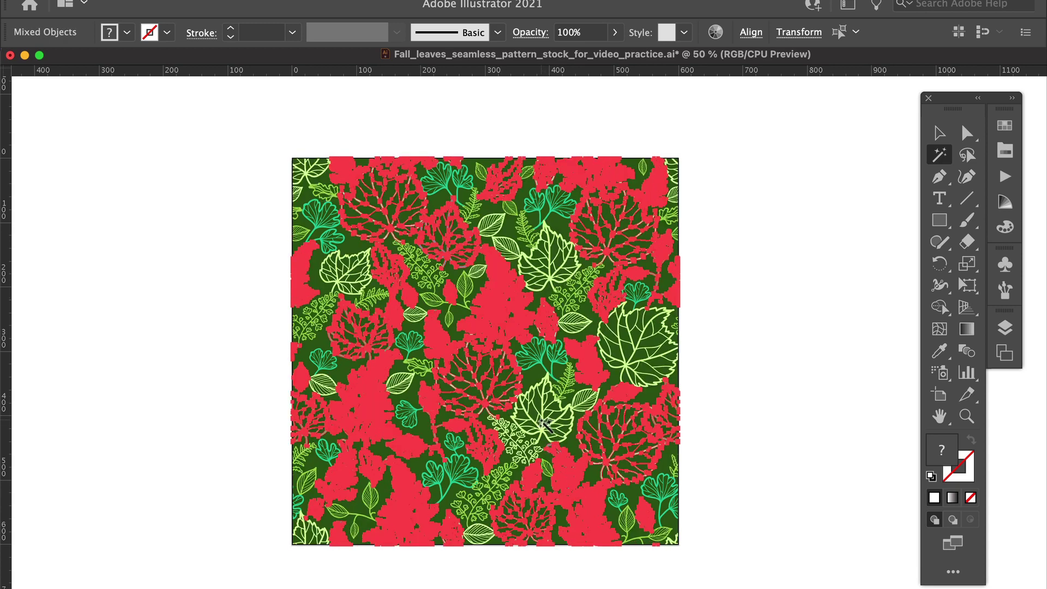
pyautogui.click(542, 422)
pyautogui.click(524, 364)
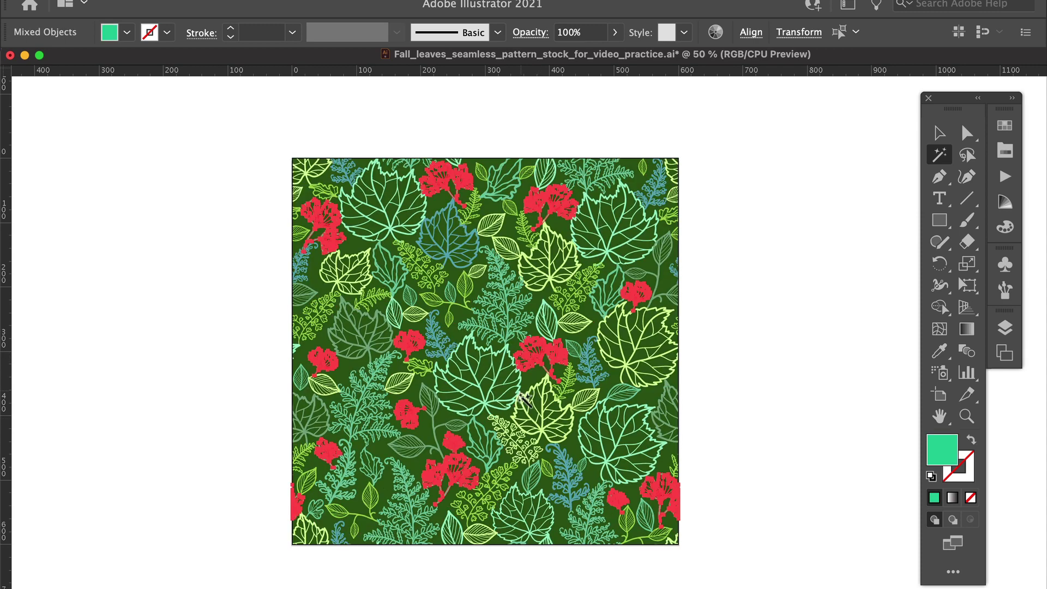
pyautogui.click(491, 316)
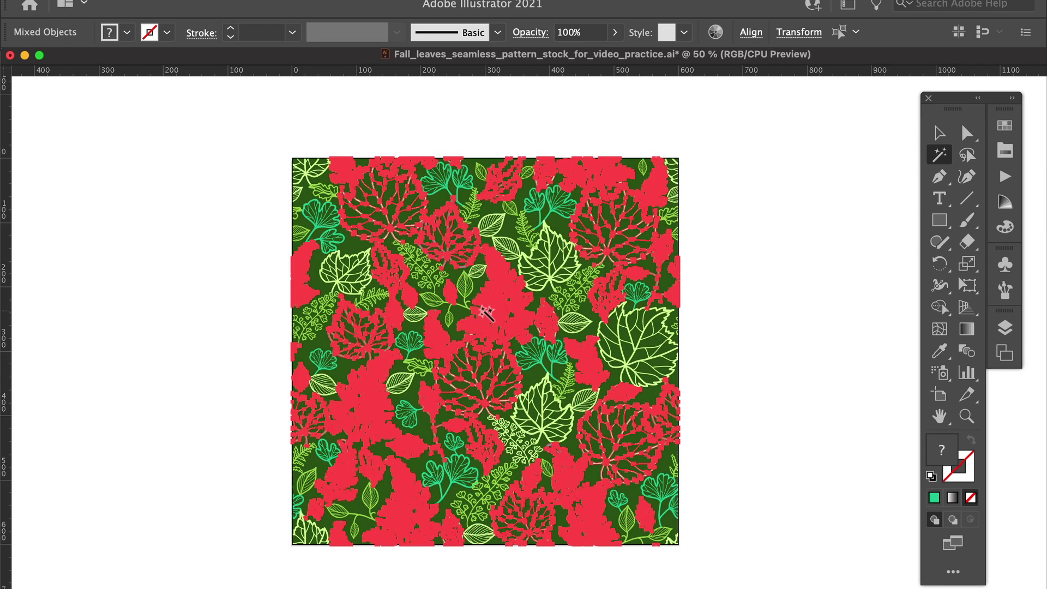
pyautogui.click(432, 283)
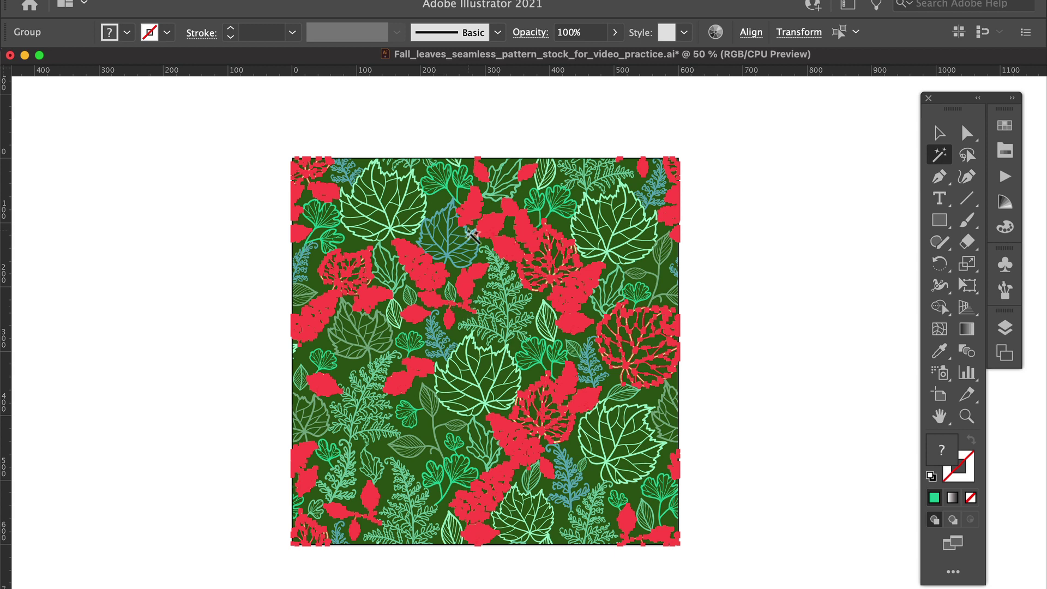
pyautogui.click(456, 242)
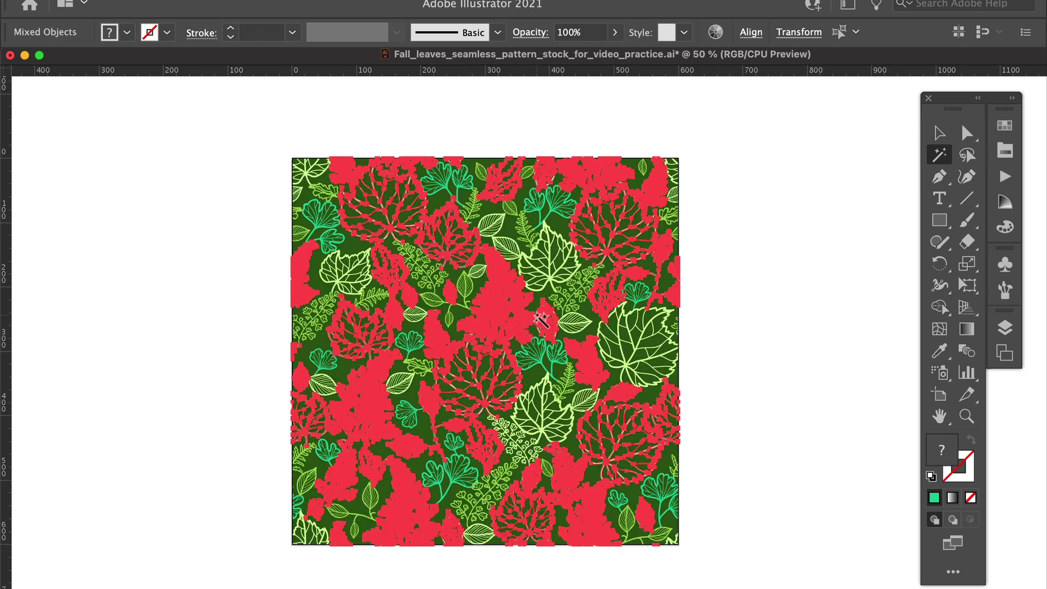
pyautogui.click(746, 173)
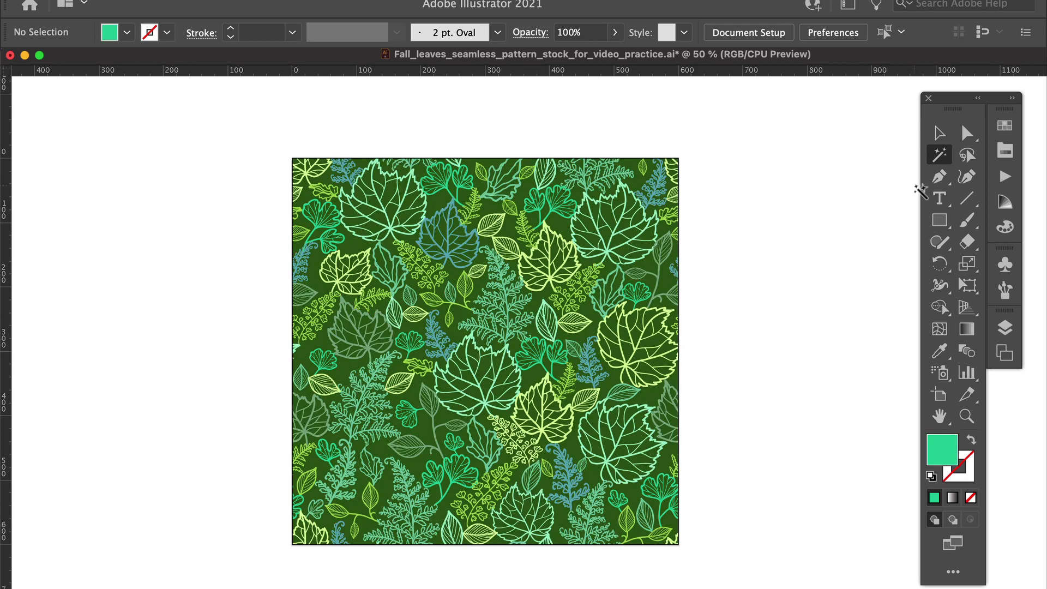
# Set the Magic Wand Fill Color tolerance from 32 to 0
pyautogui.doubleClick(938, 155)
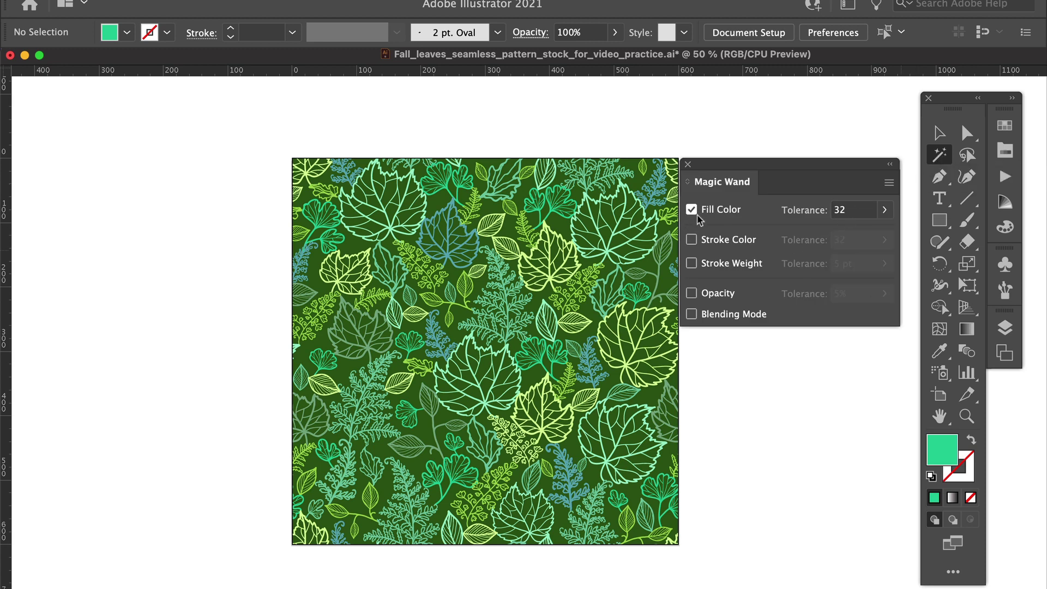
pyautogui.click(840, 210)
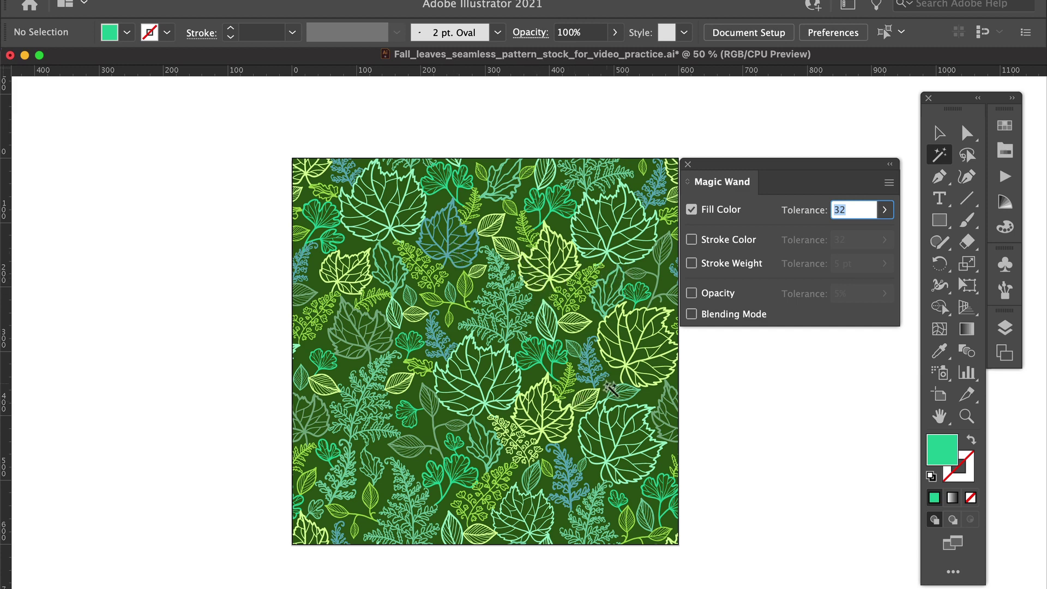
pyautogui.write('0')
pyautogui.click(844, 189)
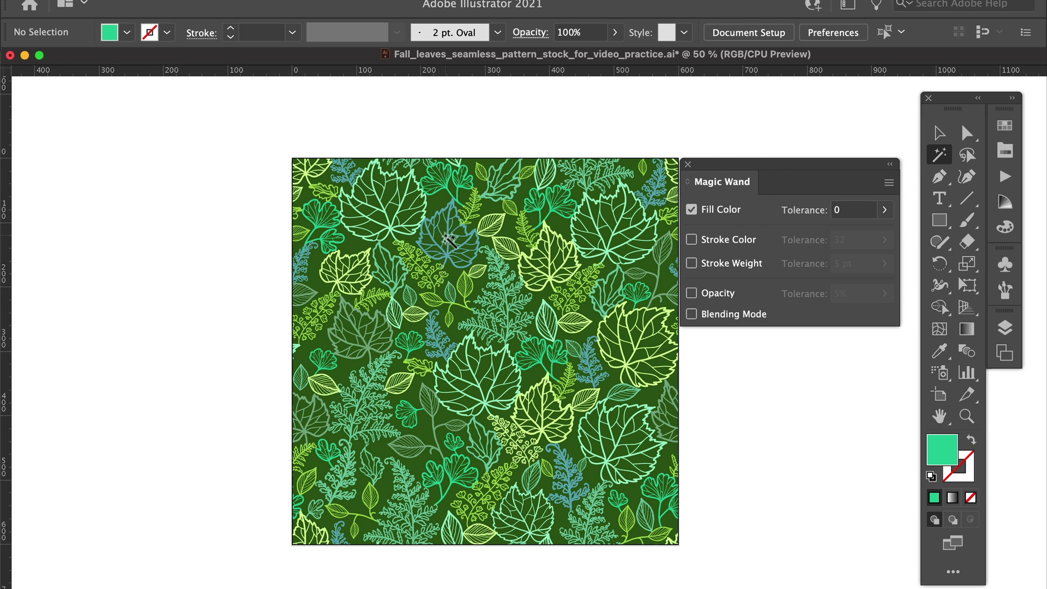
# Test-select the blue, mint and lime leaves, then go back to the tolerance value
pyautogui.click(446, 238)
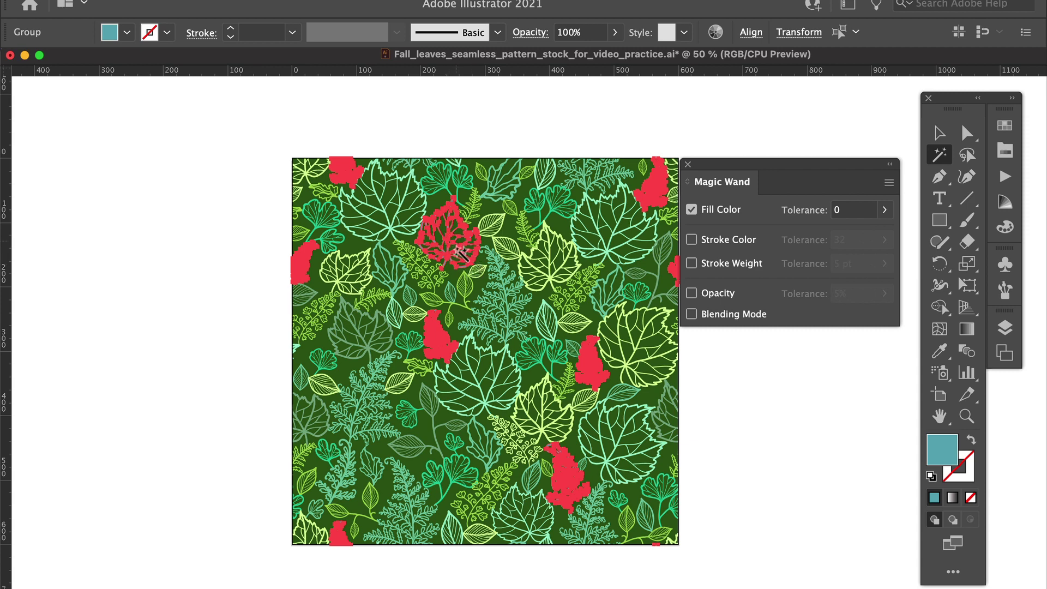
pyautogui.click(378, 214)
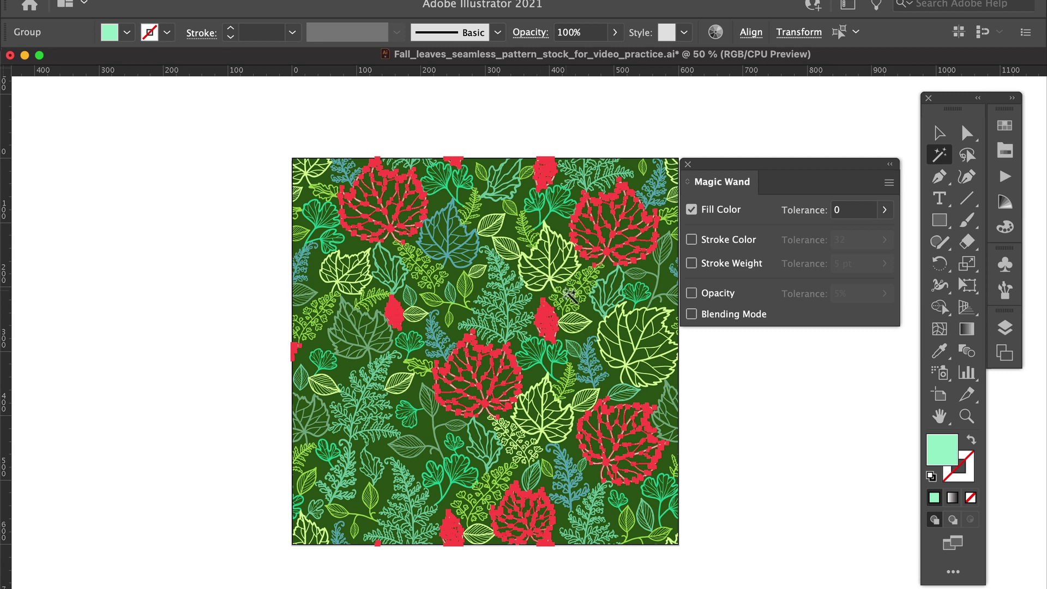
pyautogui.click(563, 289)
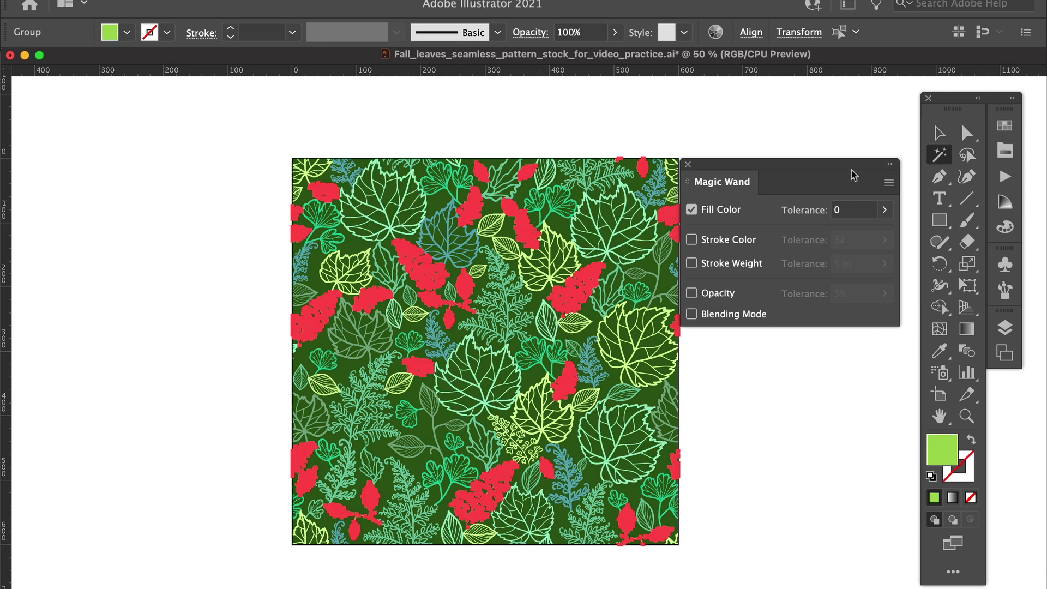
pyautogui.click(855, 207)
pyautogui.press('Return')
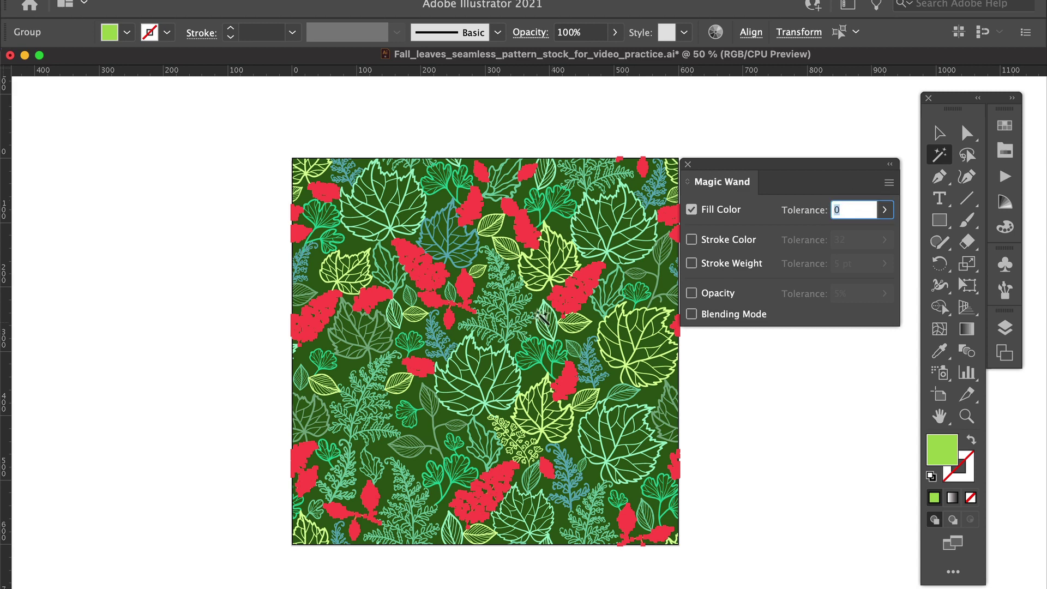
# Try a Fill Color tolerance of 50 on three leaves, then reset it to 0 and close the options
pyautogui.write('50')
pyautogui.press('Return')
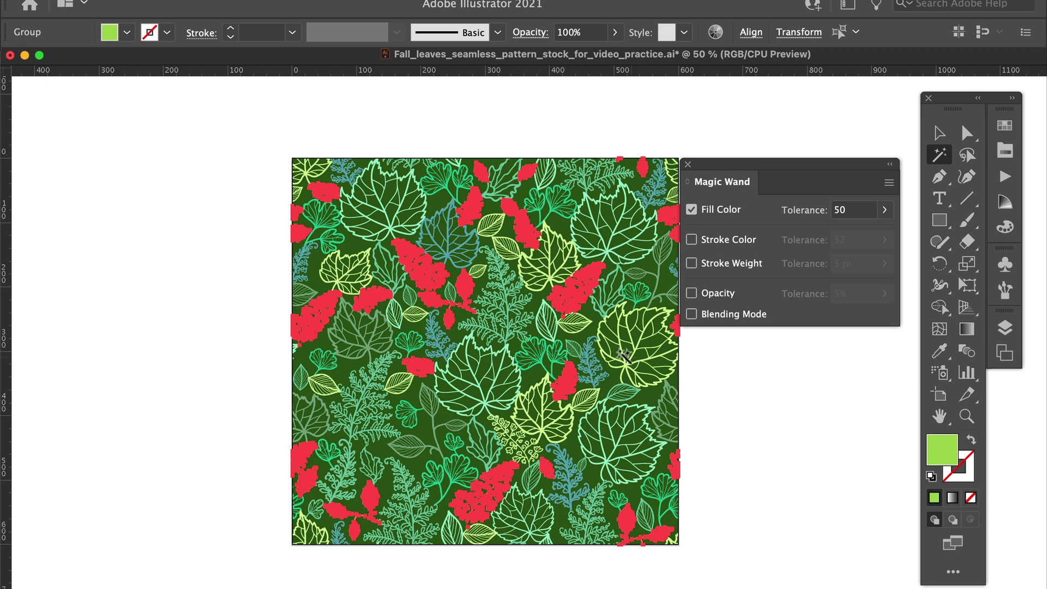
pyautogui.click(389, 219)
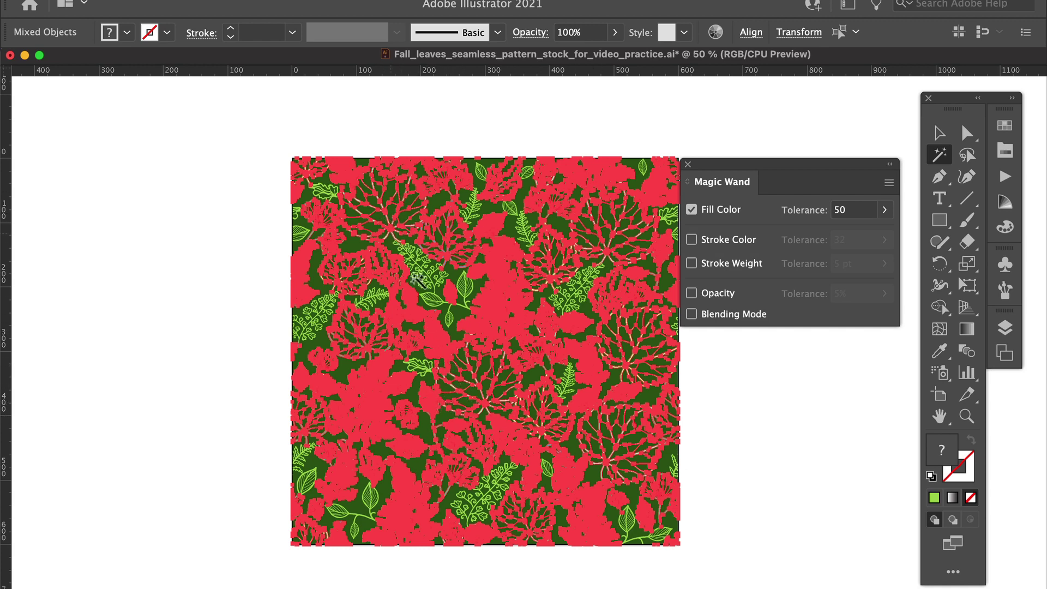
pyautogui.click(445, 350)
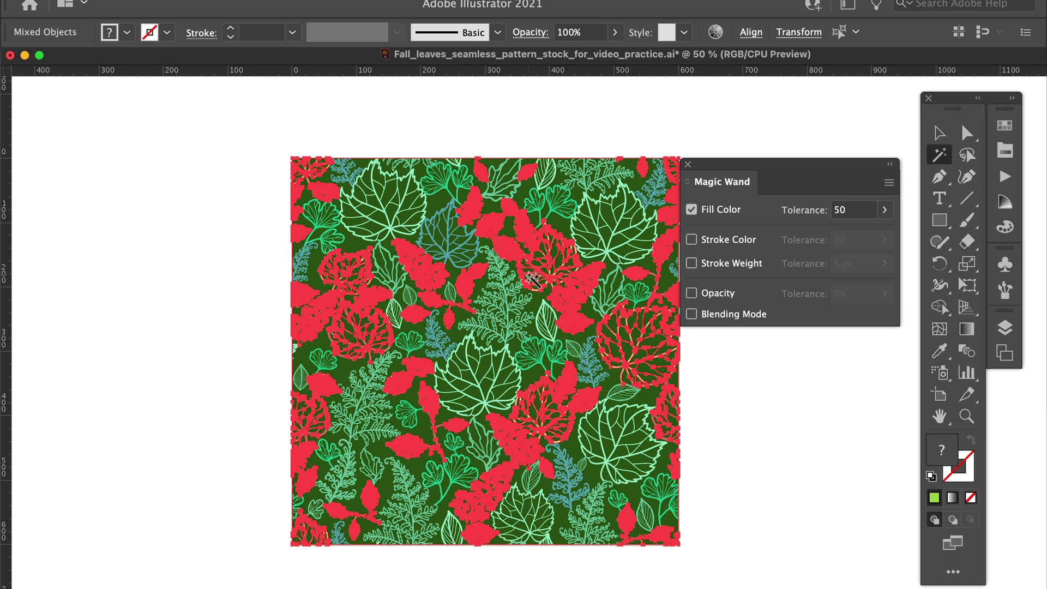
pyautogui.click(499, 361)
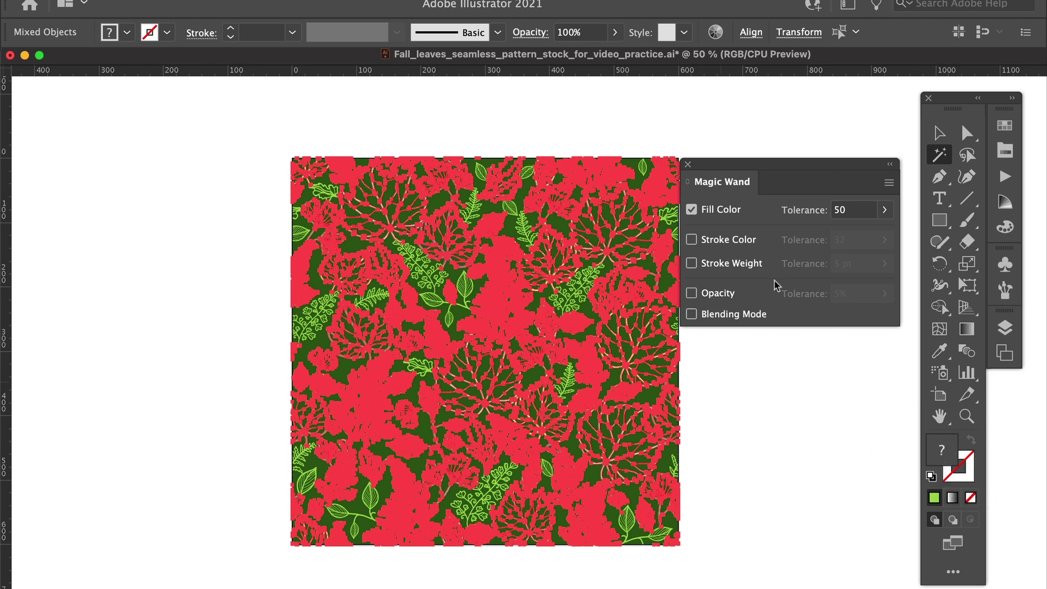
pyautogui.click(850, 216)
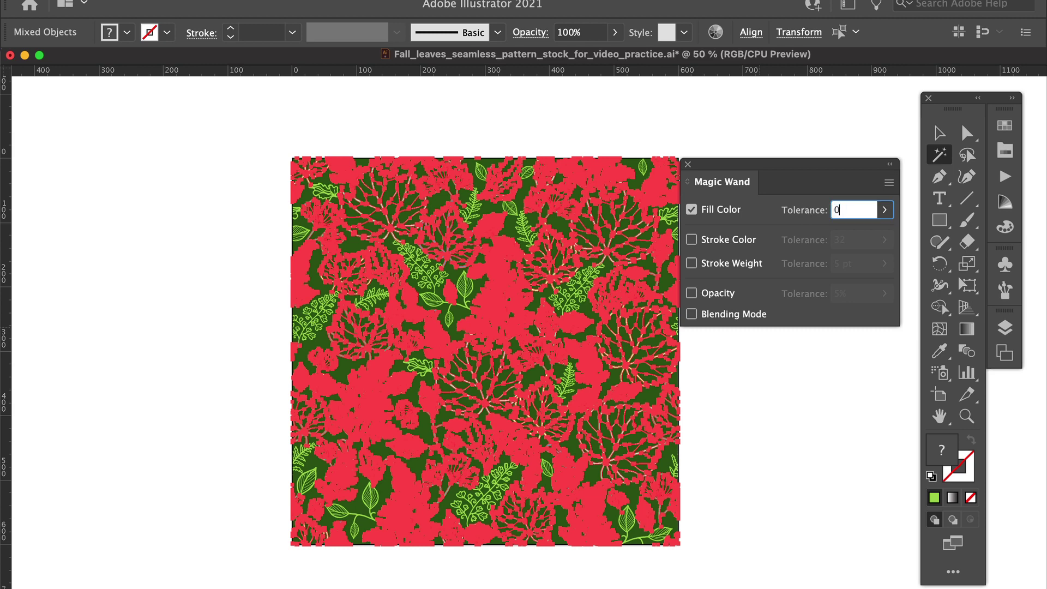
pyautogui.click(687, 164)
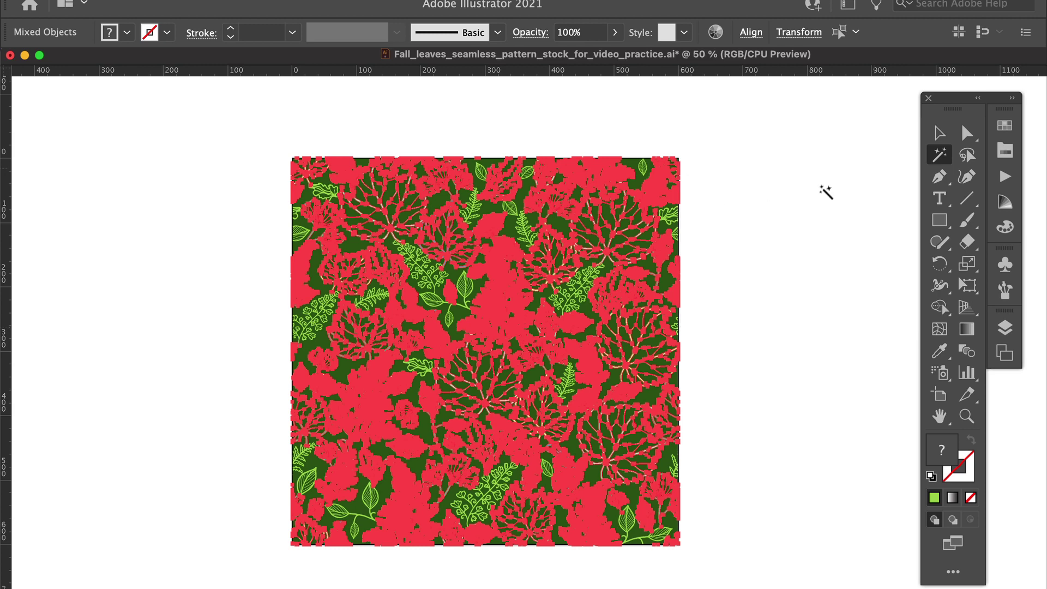
# Switch to the Selection tool and ungroup the leaf pattern artwork
pyautogui.click(938, 131)
pyautogui.click(721, 282)
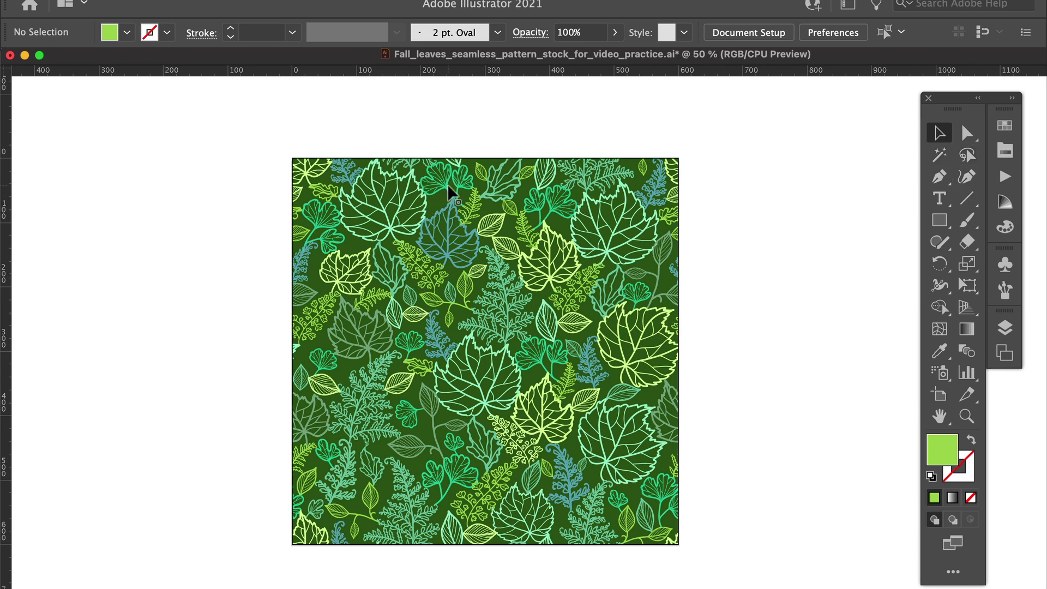
pyautogui.click(438, 199)
pyautogui.rightClick(437, 198)
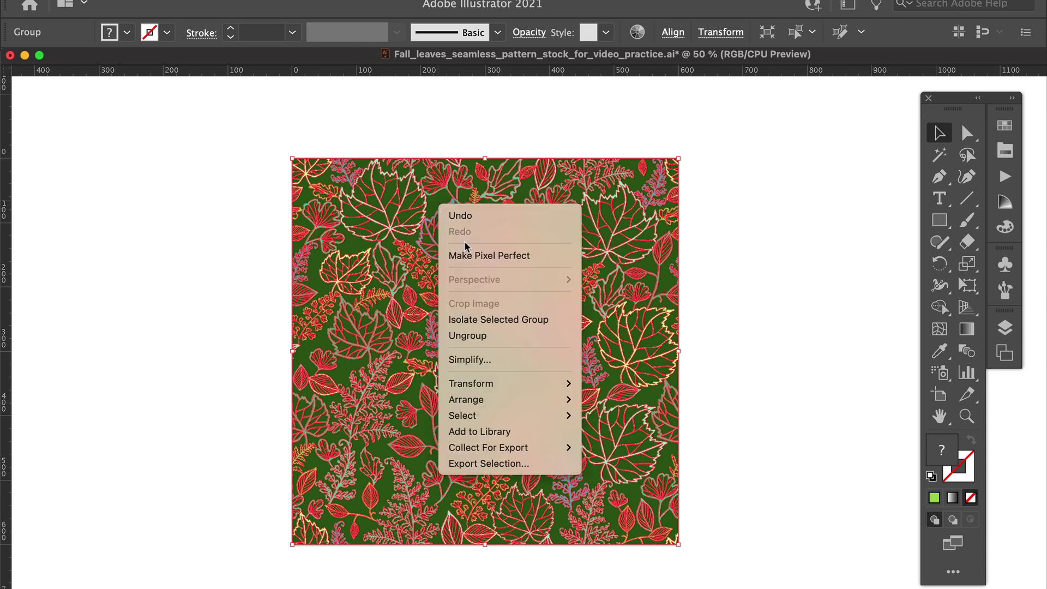
pyautogui.click(498, 337)
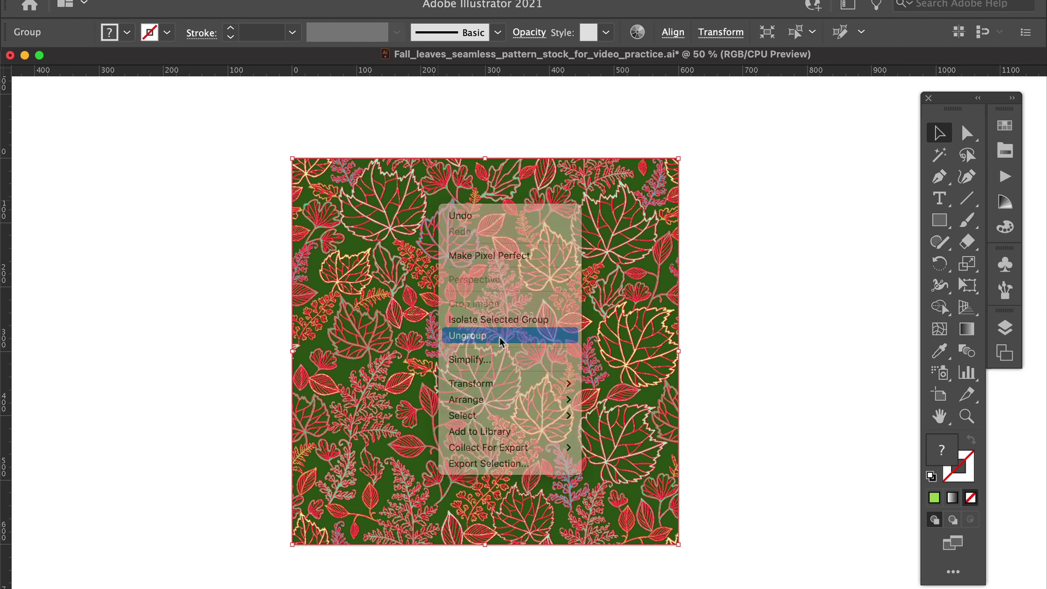
pyautogui.click(731, 285)
# Isolate the dark green background rectangle inside New Symbol 1 for editing
pyautogui.click(437, 203)
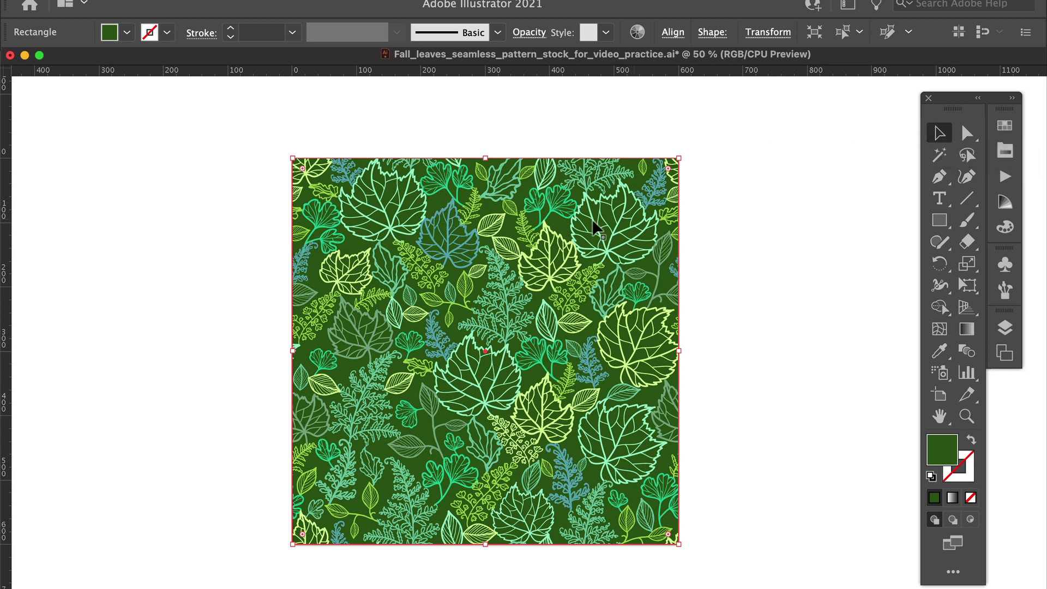
pyautogui.click(423, 238)
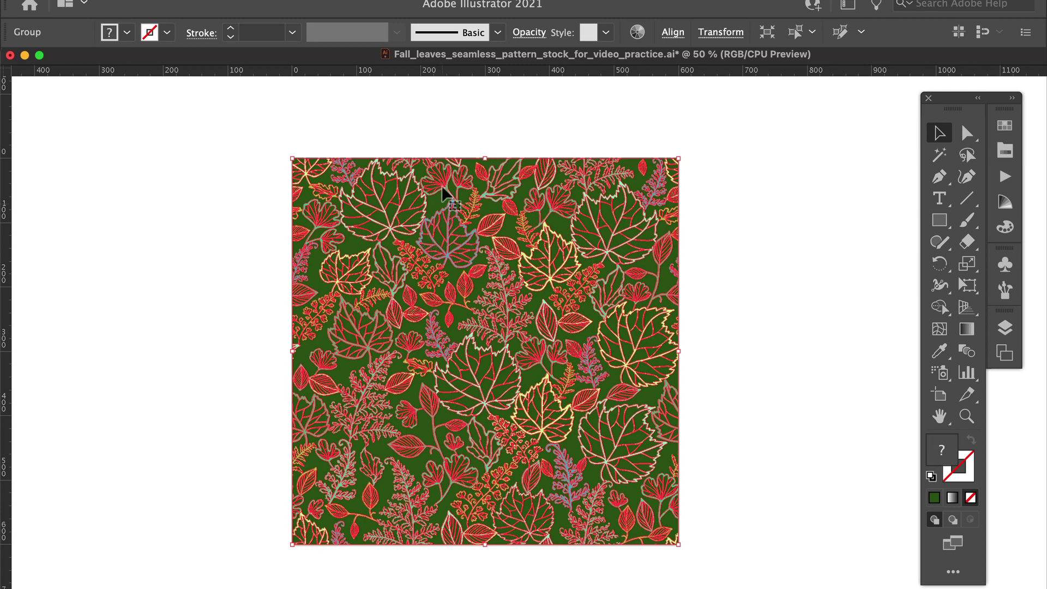
pyautogui.keyDown('shift'); pyautogui.click(424, 197); pyautogui.keyUp('shift')
pyautogui.click(439, 201)
pyautogui.doubleClick(437, 198)
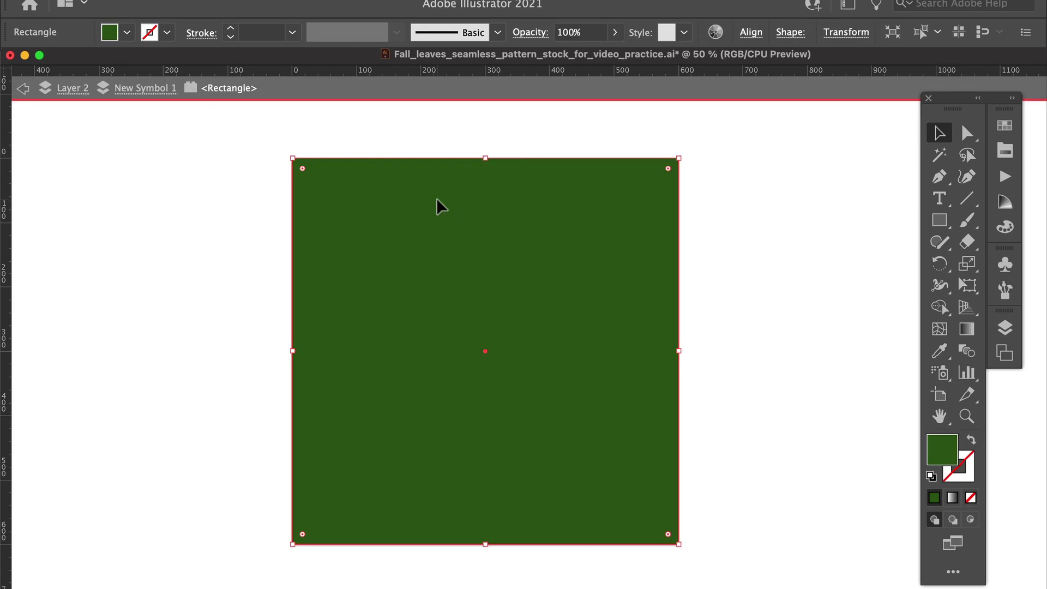
pyautogui.click(175, 1)
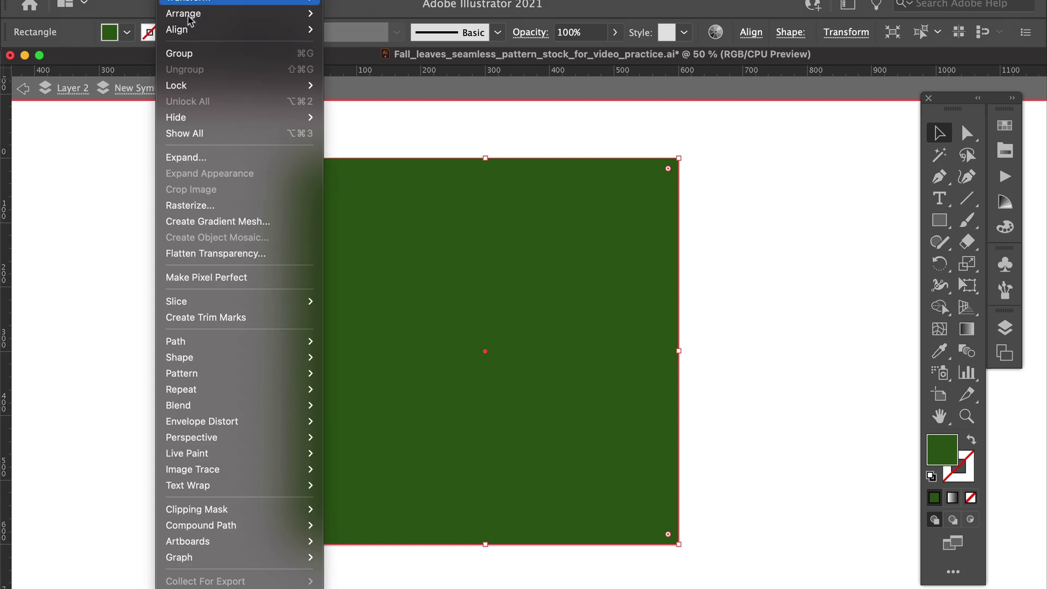
pyautogui.moveTo(206, 117)
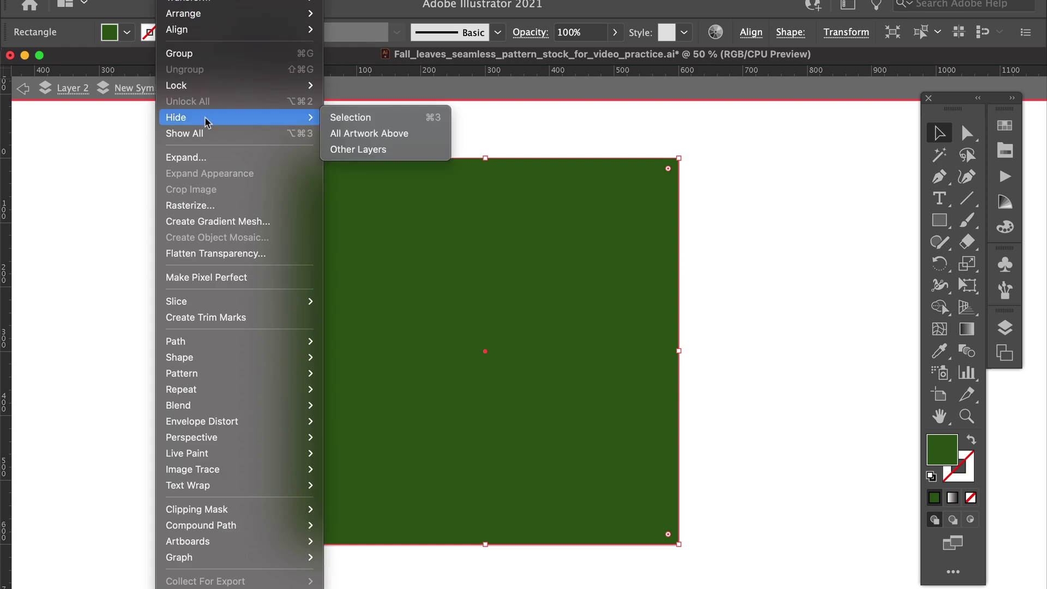
# Hide the dark green background, exit isolation mode, and bring up the Swatches panel
pyautogui.click(405, 119)
pyautogui.click(25, 90)
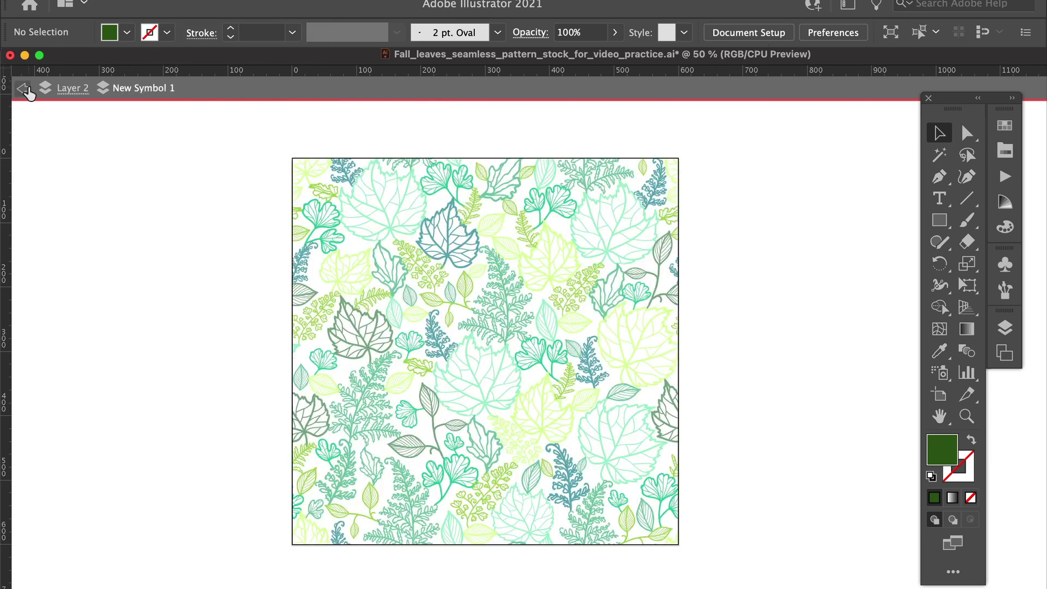
pyautogui.click(25, 89)
pyautogui.click(24, 89)
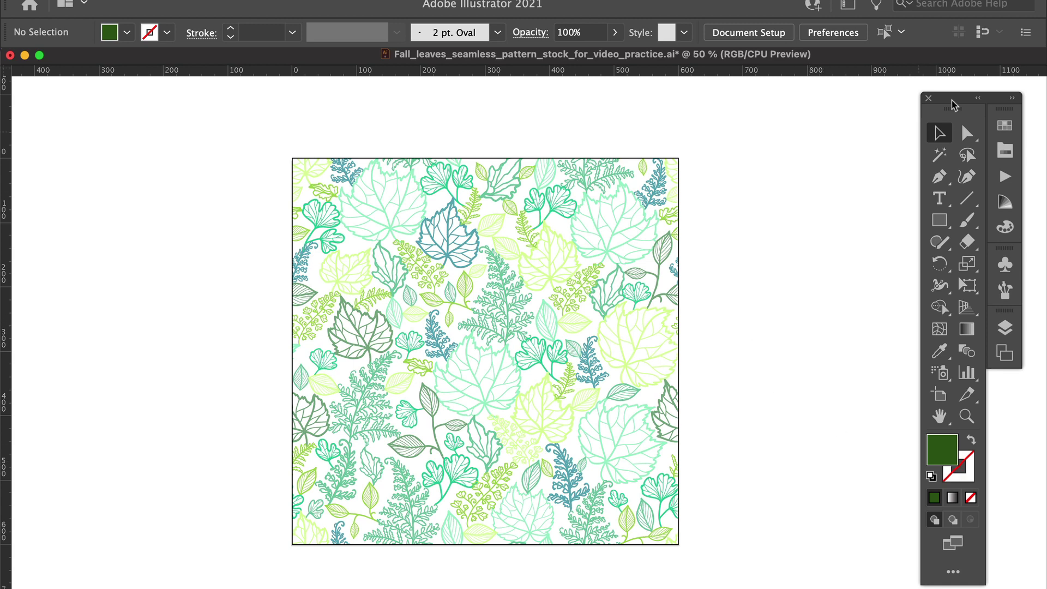
pyautogui.click(1004, 131)
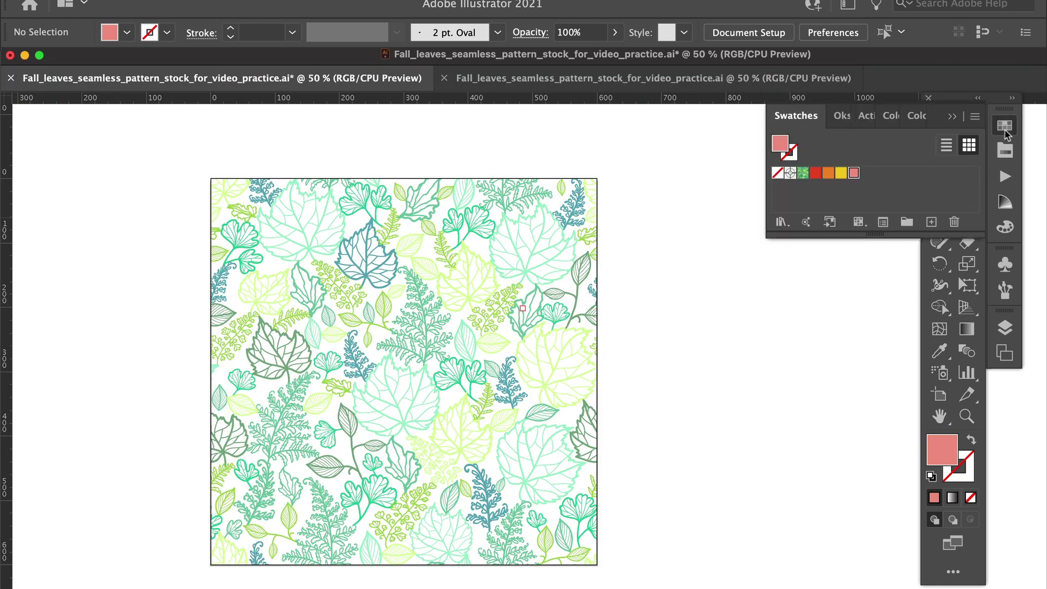
pyautogui.click(868, 185)
# Float the Swatches panel over the canvas and recolour the mint leaves red
pyautogui.moveTo(791, 121); pyautogui.dragTo(620, 131)
pyautogui.click(684, 141)
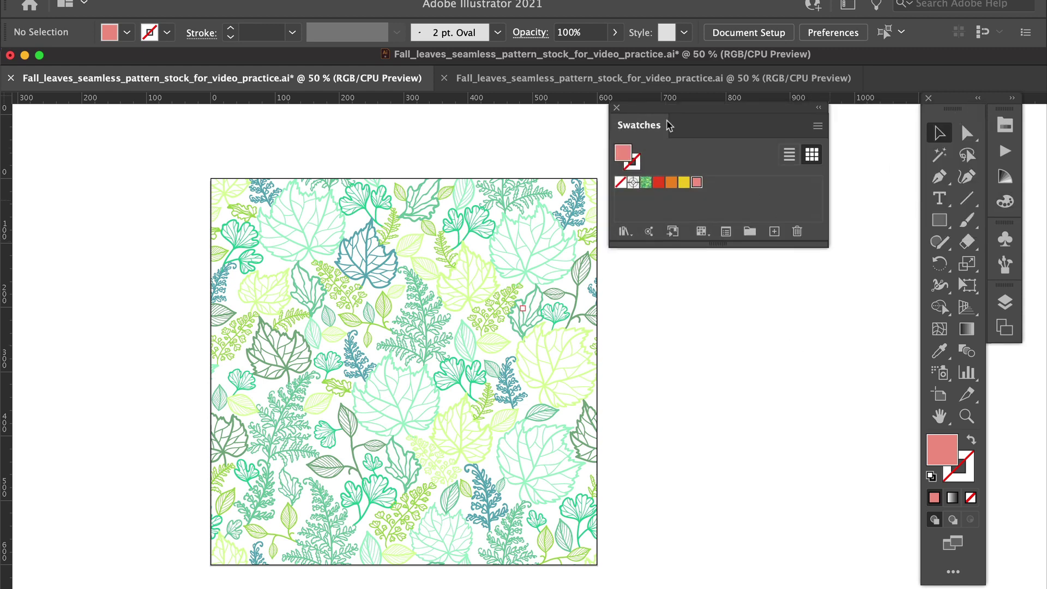
pyautogui.click(938, 157)
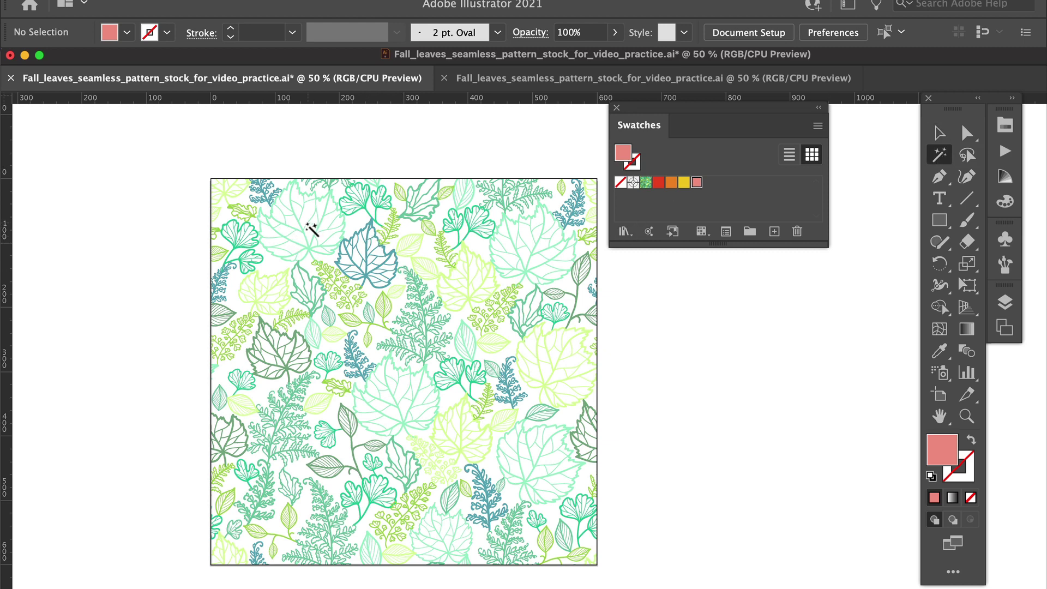
pyautogui.click(305, 225)
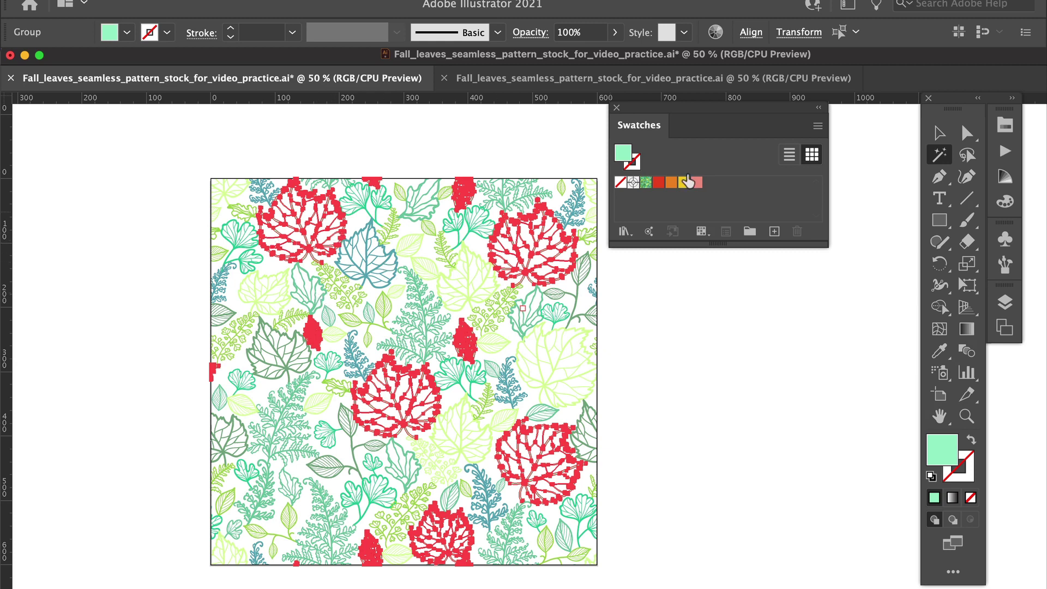
pyautogui.click(658, 182)
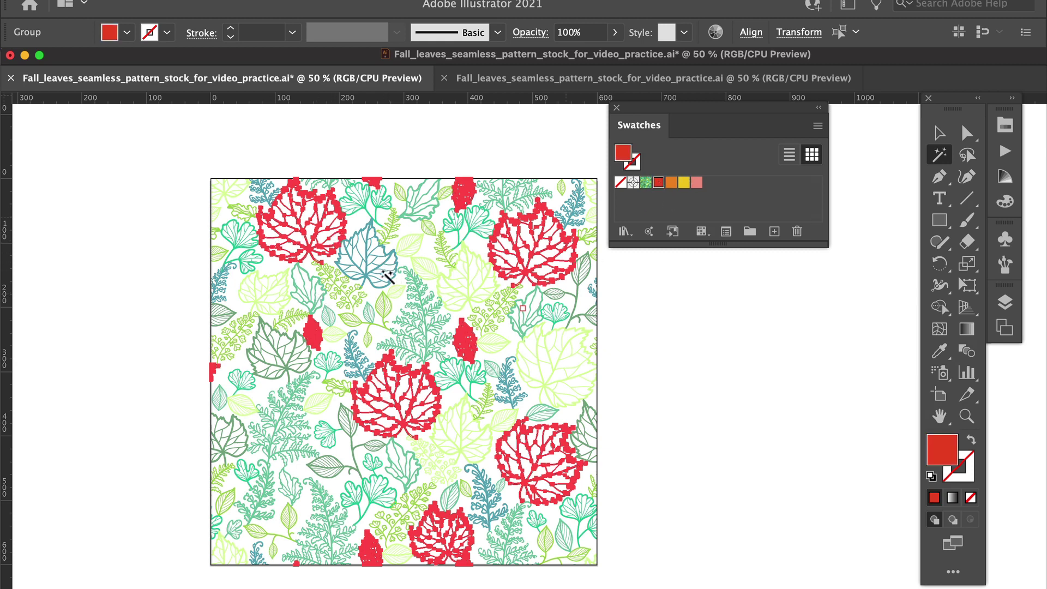
# Make the red-outline leaves orange and the mint flower shapes red
pyautogui.click(376, 239)
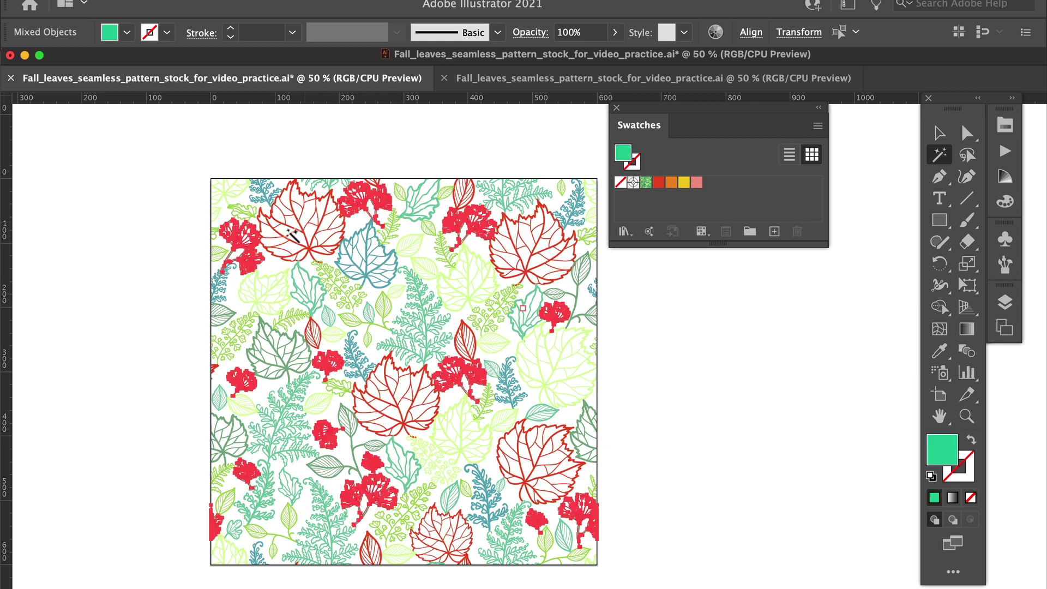
pyautogui.click(316, 226)
pyautogui.click(670, 183)
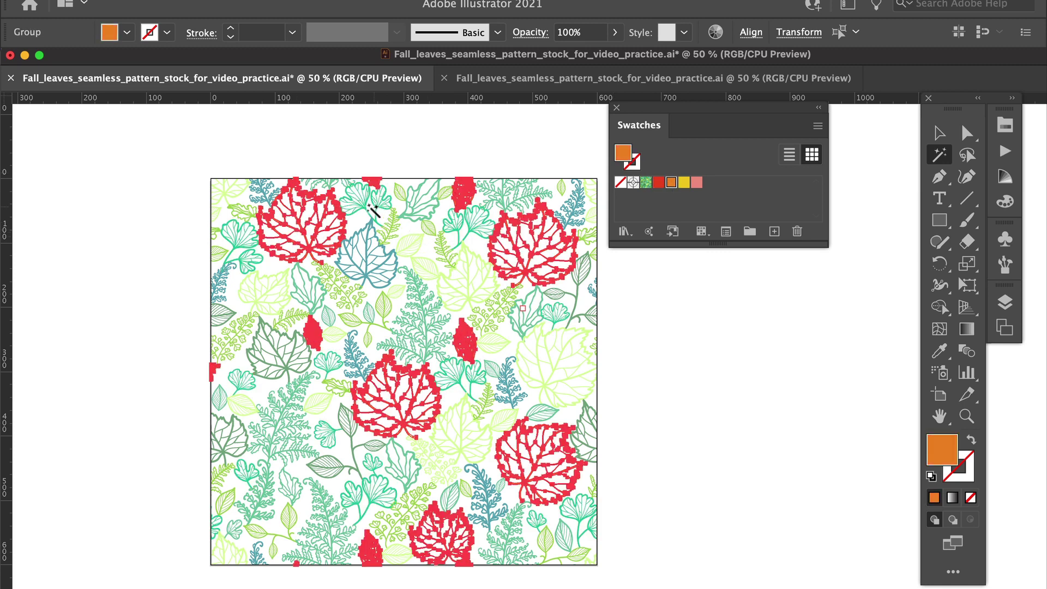
pyautogui.click(362, 211)
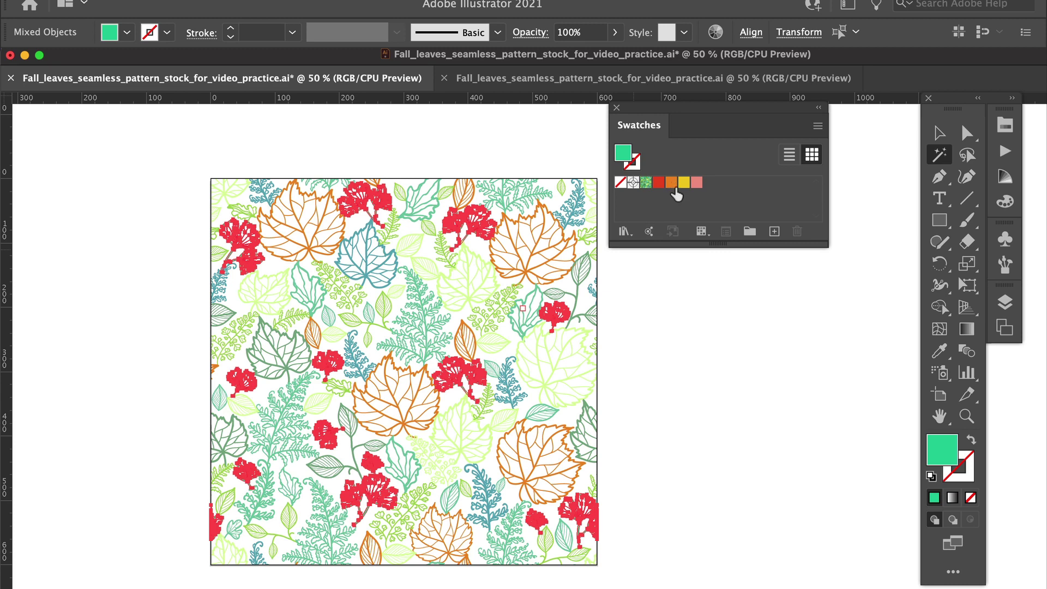
pyautogui.click(658, 182)
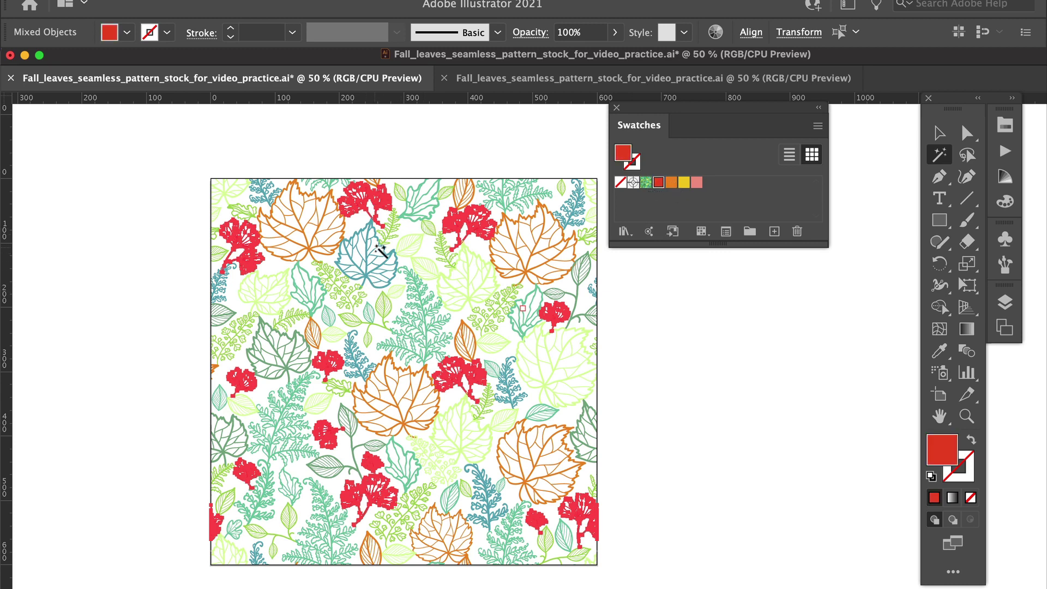
# Fill the teal and light-green leaf groups with yellow
pyautogui.click(386, 261)
pyautogui.click(376, 267)
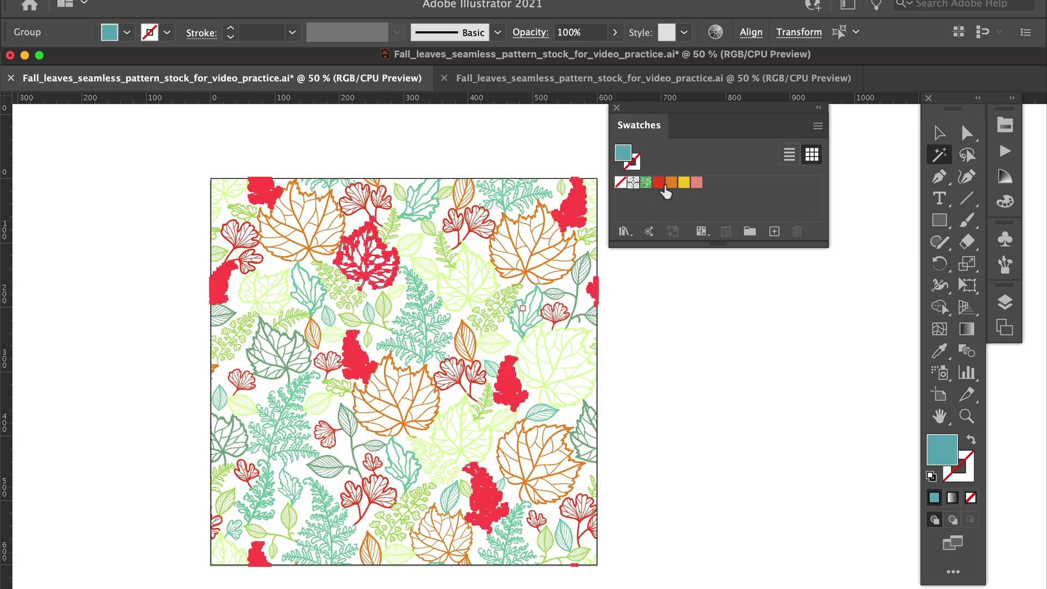
pyautogui.click(683, 184)
pyautogui.click(463, 287)
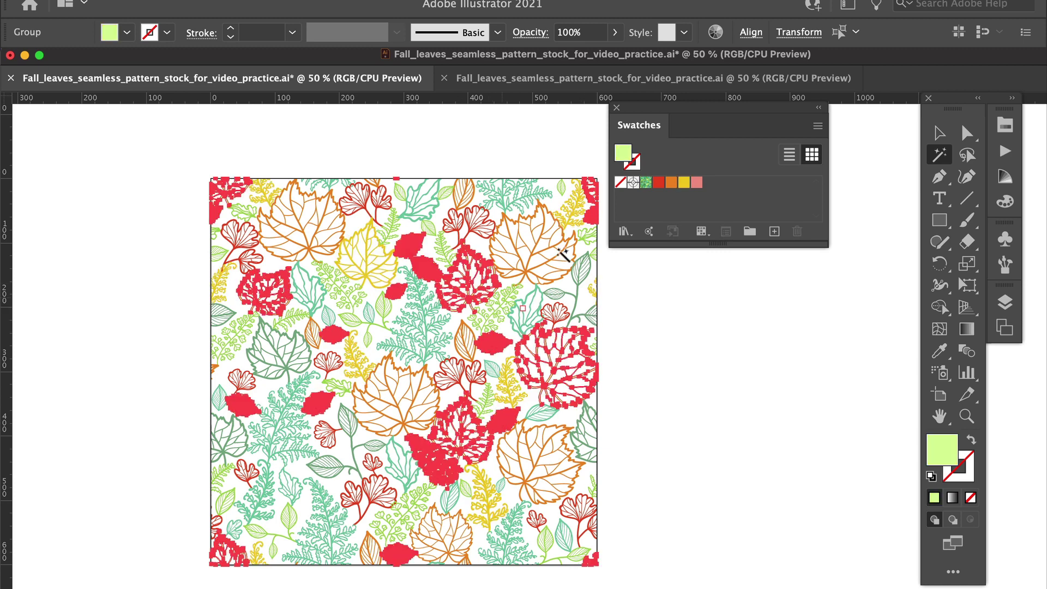
pyautogui.click(683, 183)
pyautogui.click(613, 402)
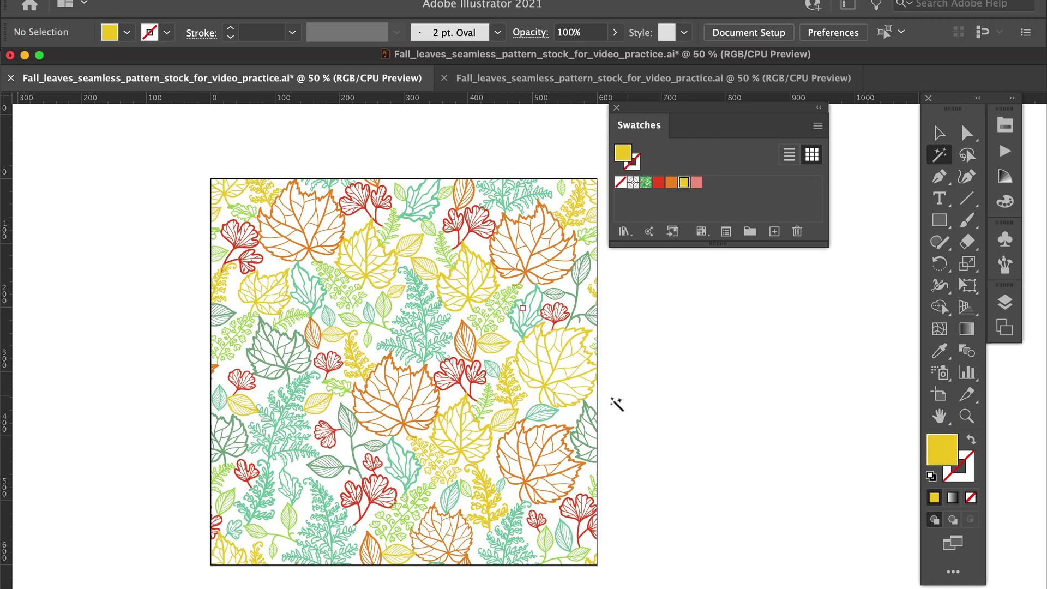
# Fill the teal leaves pink and the light-green ferns orange
pyautogui.click(533, 318)
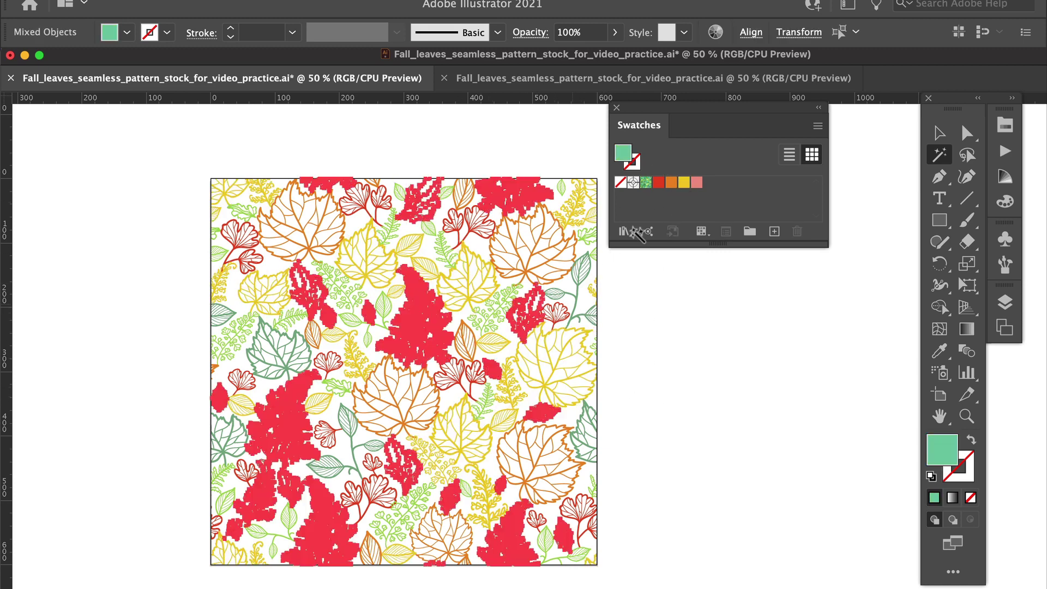
pyautogui.click(698, 183)
pyautogui.click(626, 381)
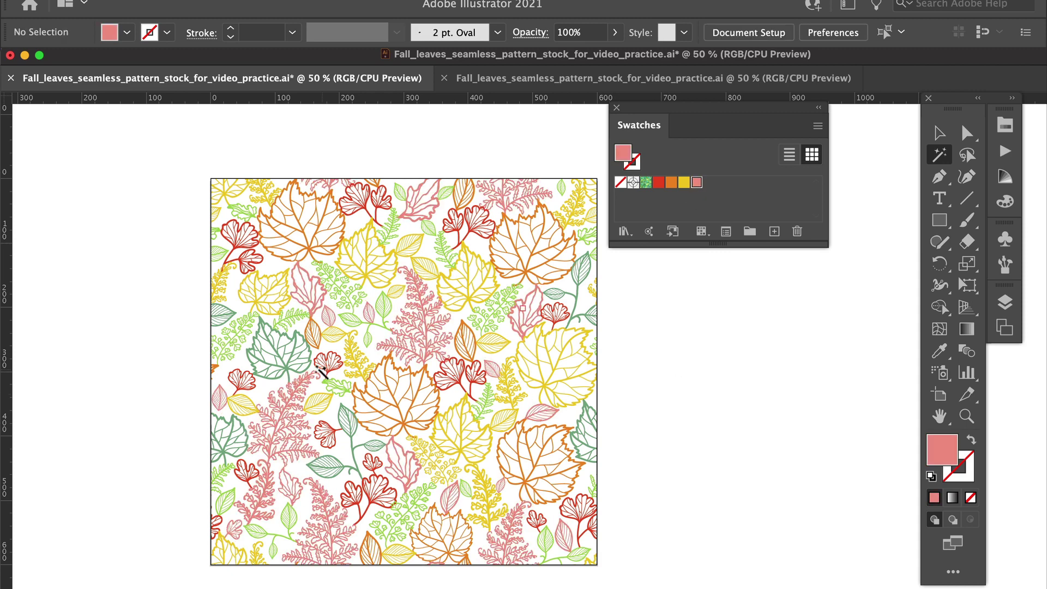
pyautogui.click(329, 287)
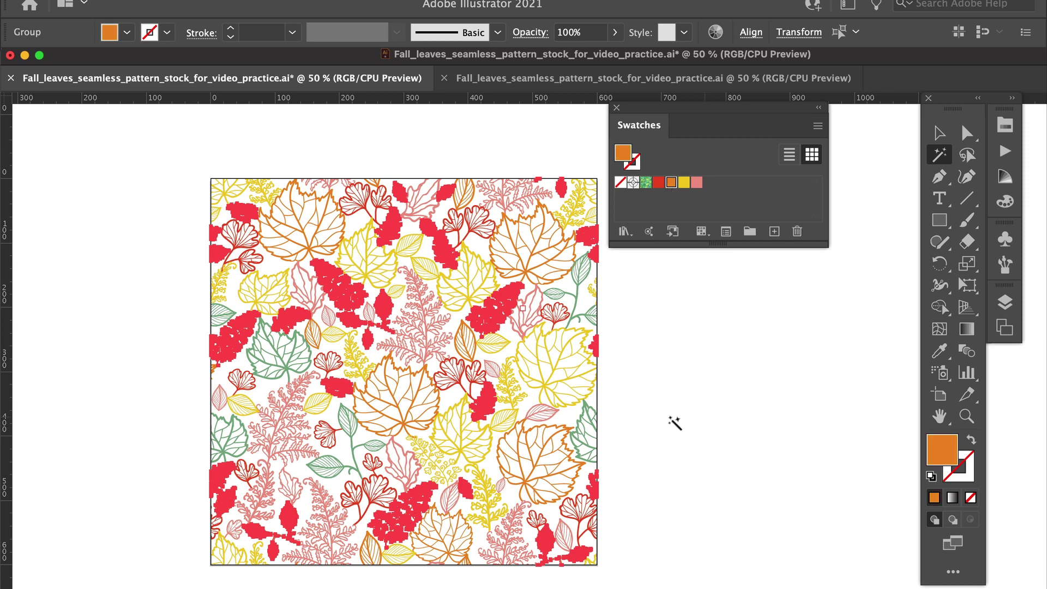
pyautogui.click(671, 183)
pyautogui.click(598, 421)
# Fill the muted-green leaves pink and deselect
pyautogui.click(277, 369)
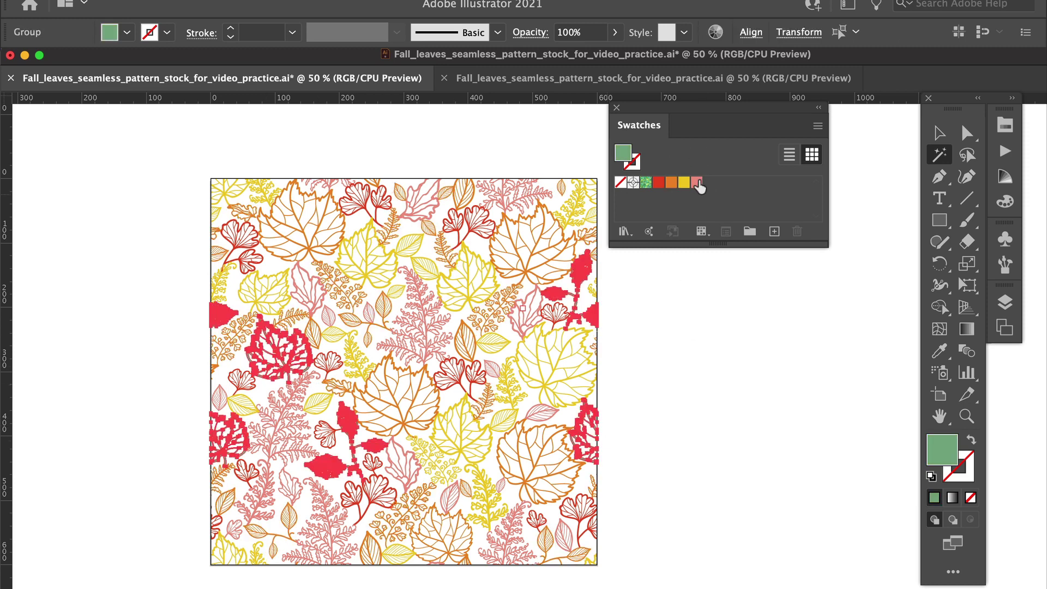
pyautogui.click(697, 184)
pyautogui.click(698, 414)
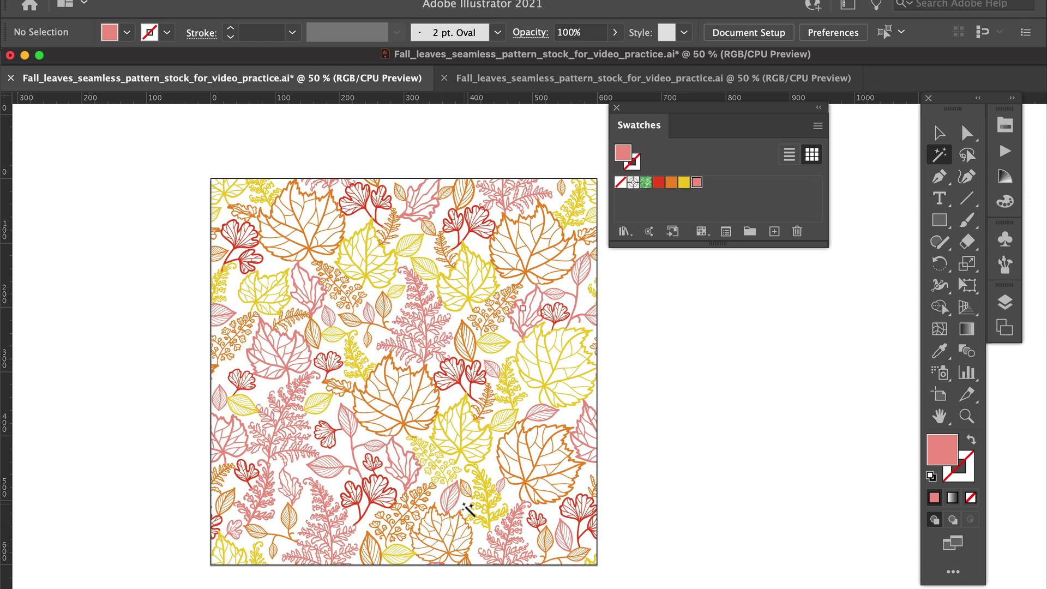
# Change the fill of all dark-red leaves and flowers to tan #DDAC7C in the Color Picker
pyautogui.click(370, 493)
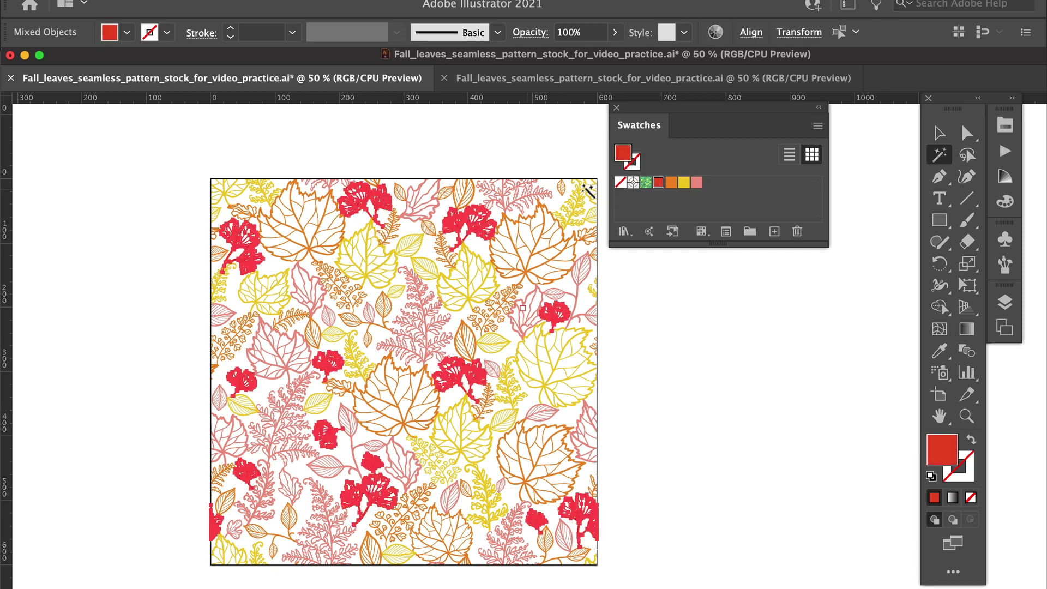
pyautogui.doubleClick(942, 449)
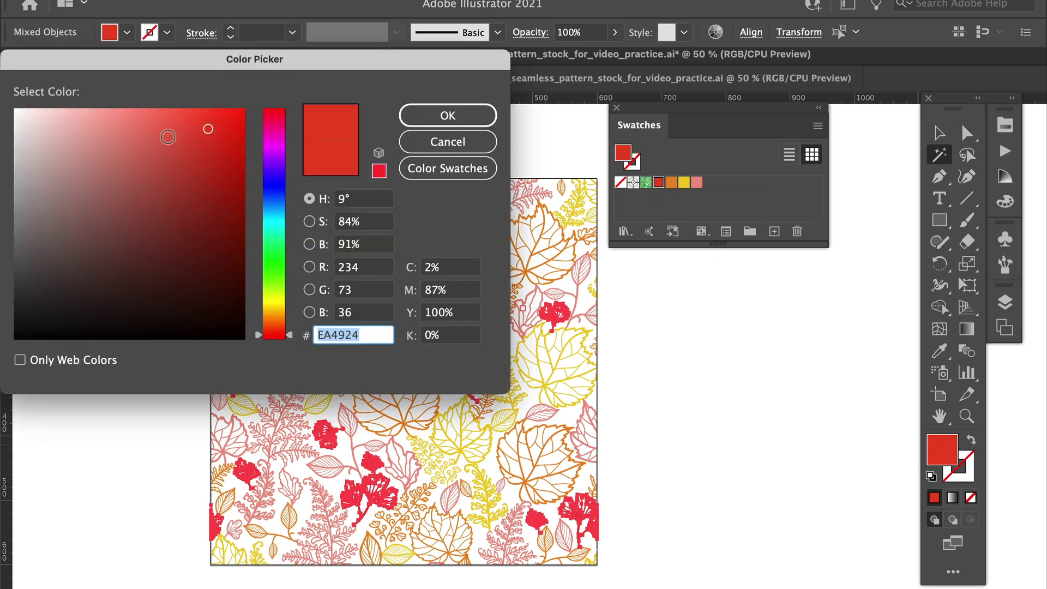
pyautogui.moveTo(166, 144); pyautogui.dragTo(114, 139)
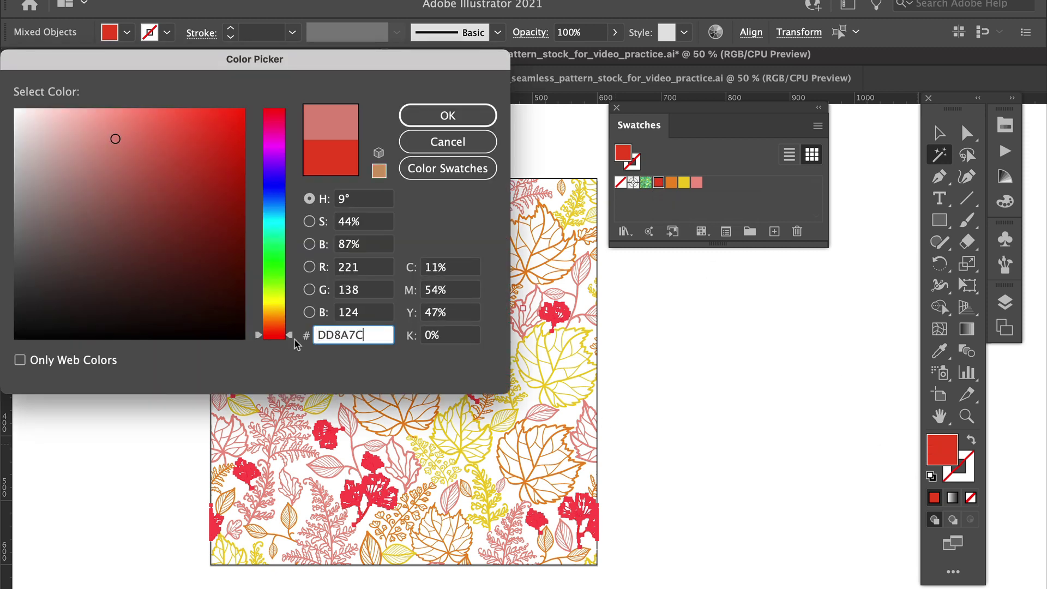
pyautogui.moveTo(294, 344); pyautogui.dragTo(292, 322)
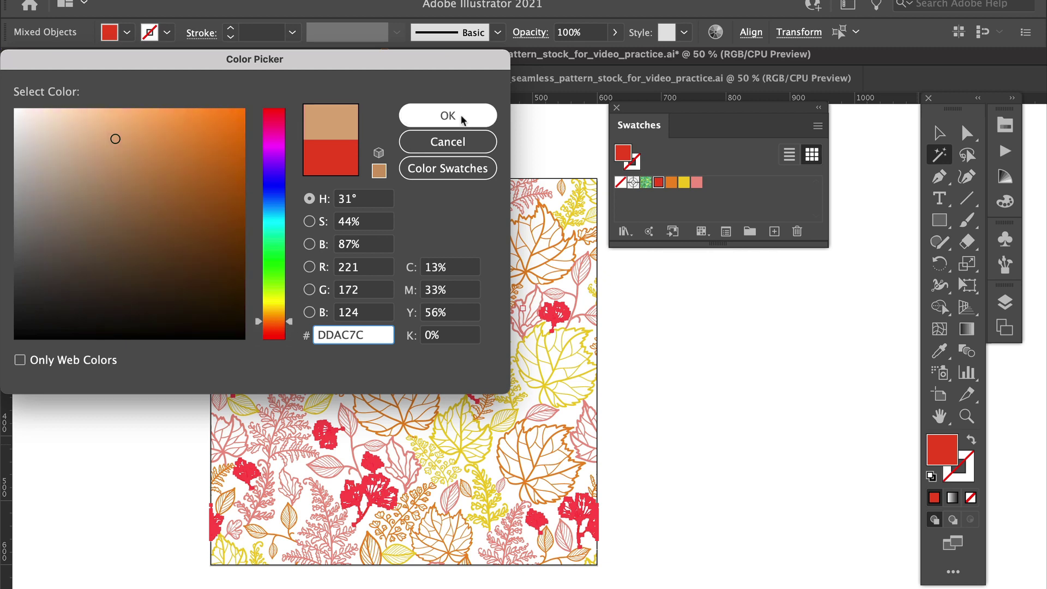
pyautogui.click(448, 116)
pyautogui.click(678, 381)
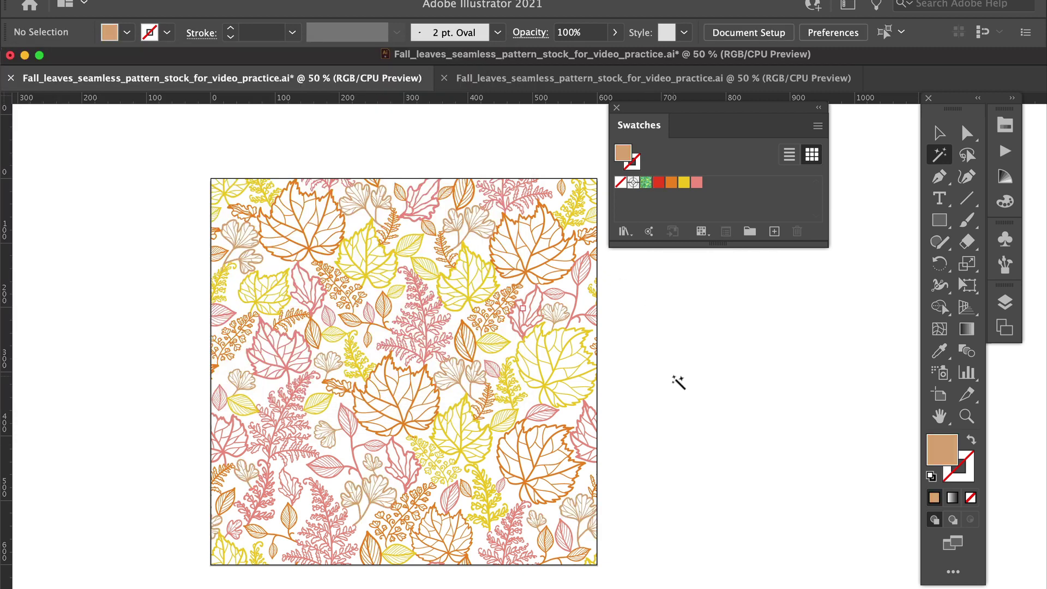
# Undo the tan fill so those leaves return to dark red, and move the Swatches panel aside
pyautogui.press('super+z')
pyautogui.click(642, 355)
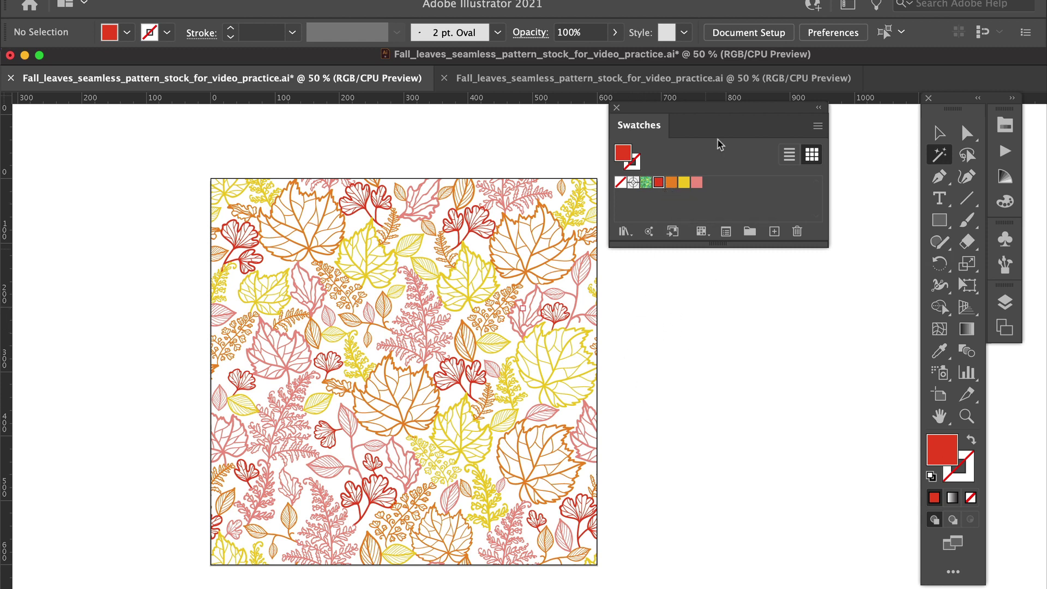
pyautogui.moveTo(712, 116); pyautogui.dragTo(778, 135)
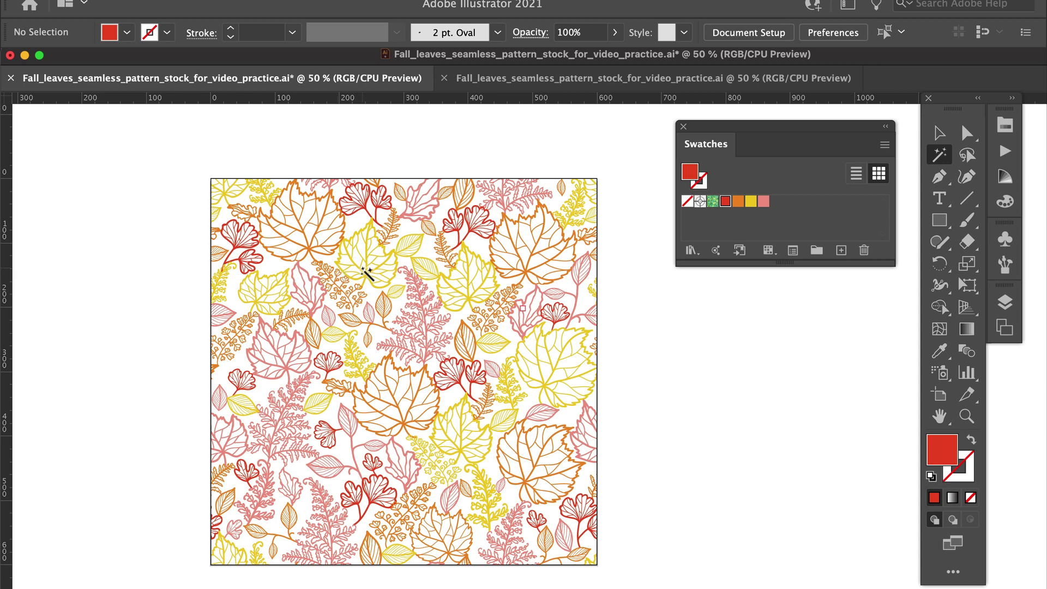
pyautogui.click(364, 269)
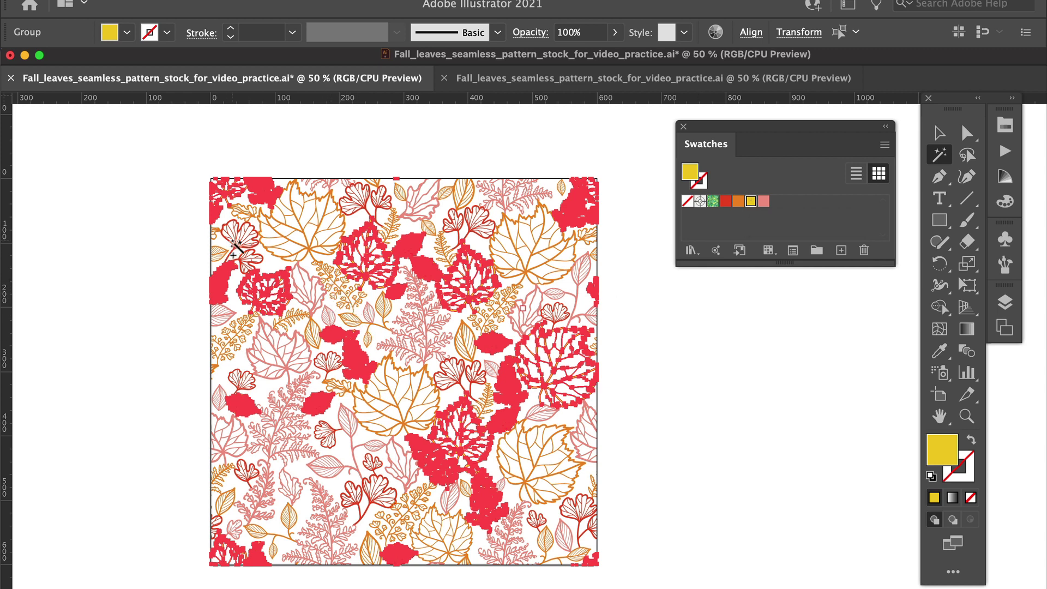
pyautogui.keyDown('shift'); pyautogui.click(235, 244); pyautogui.keyUp('shift')
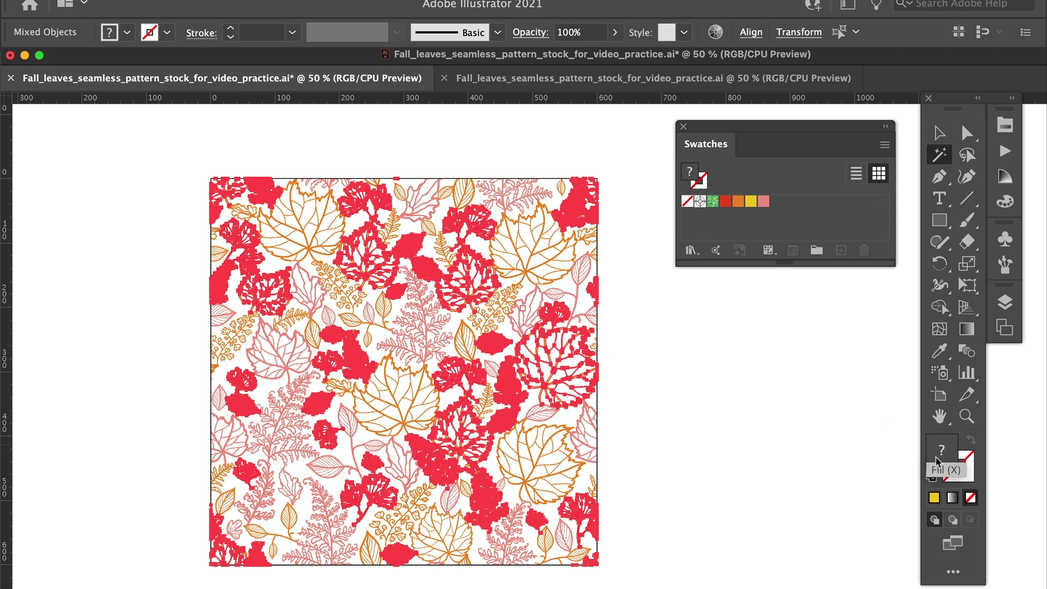
pyautogui.click(725, 201)
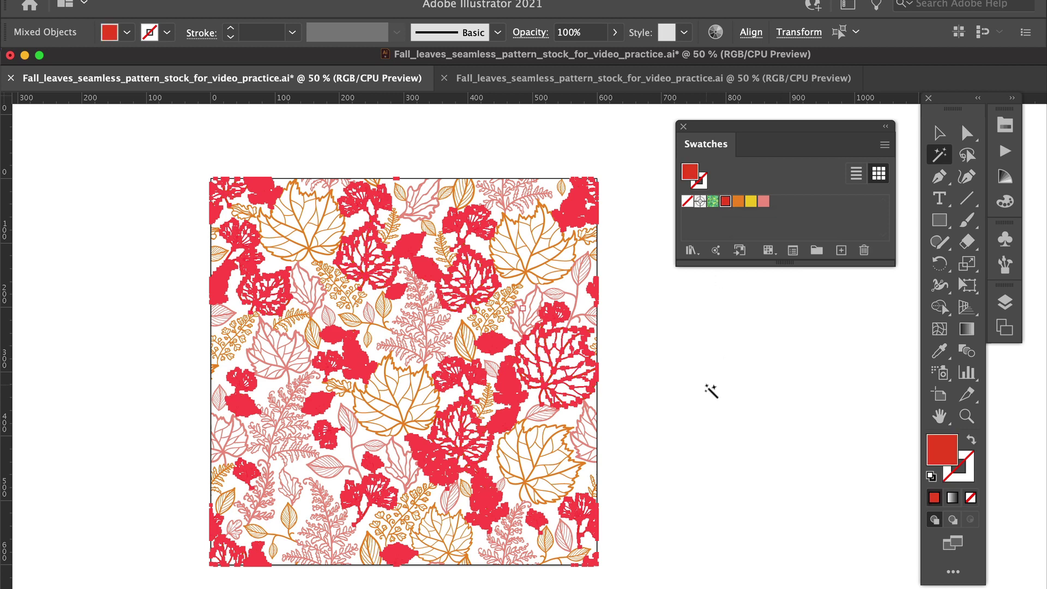
pyautogui.click(710, 391)
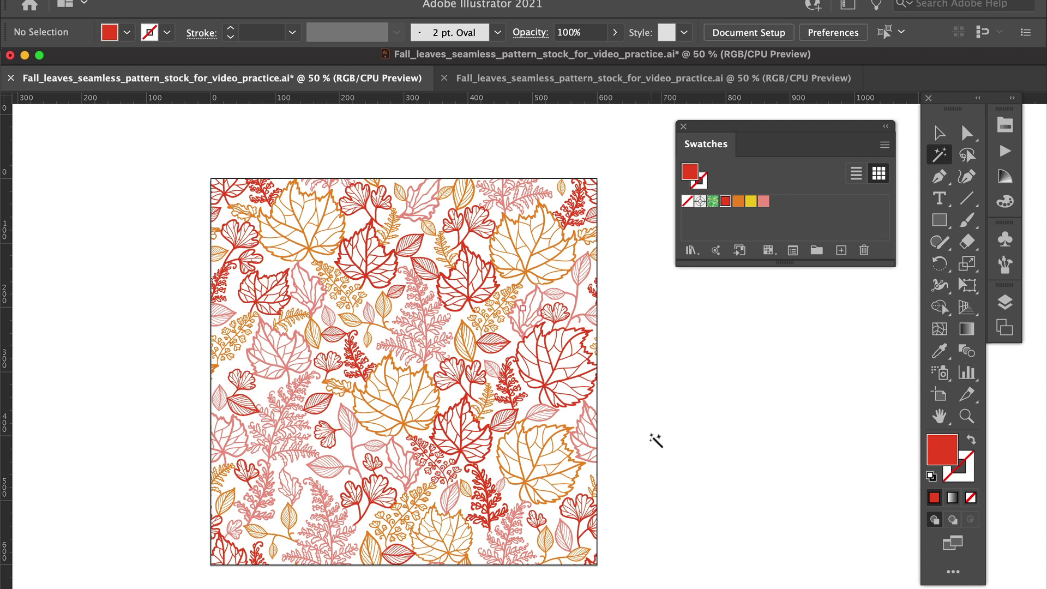
pyautogui.press('super+z')
pyautogui.press('super+z')
pyautogui.press('super+z')
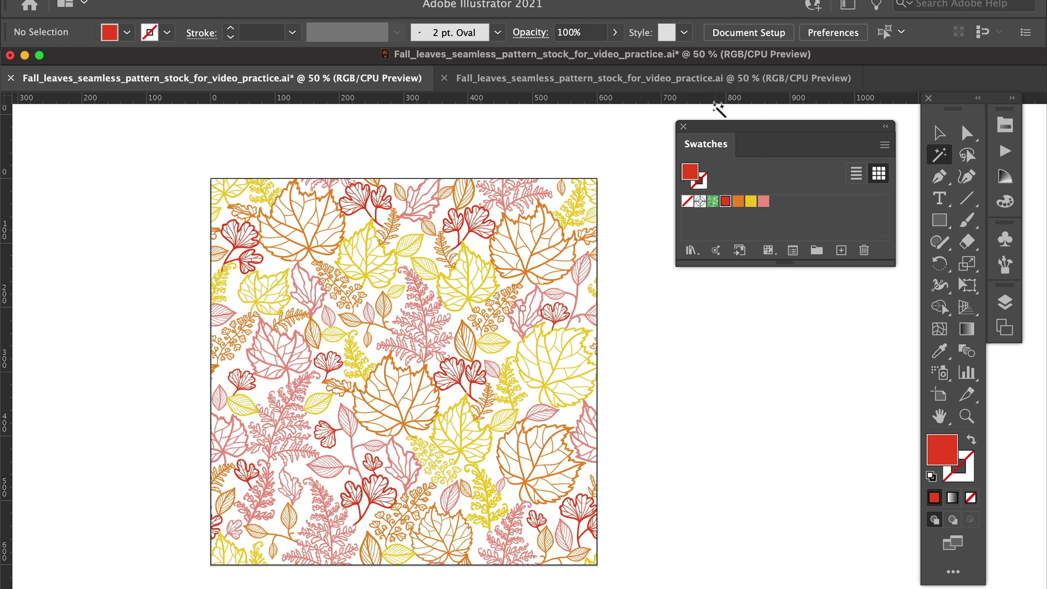
# Make Layer 16 visible so the original green pattern shows beside the fall version
pyautogui.click(684, 127)
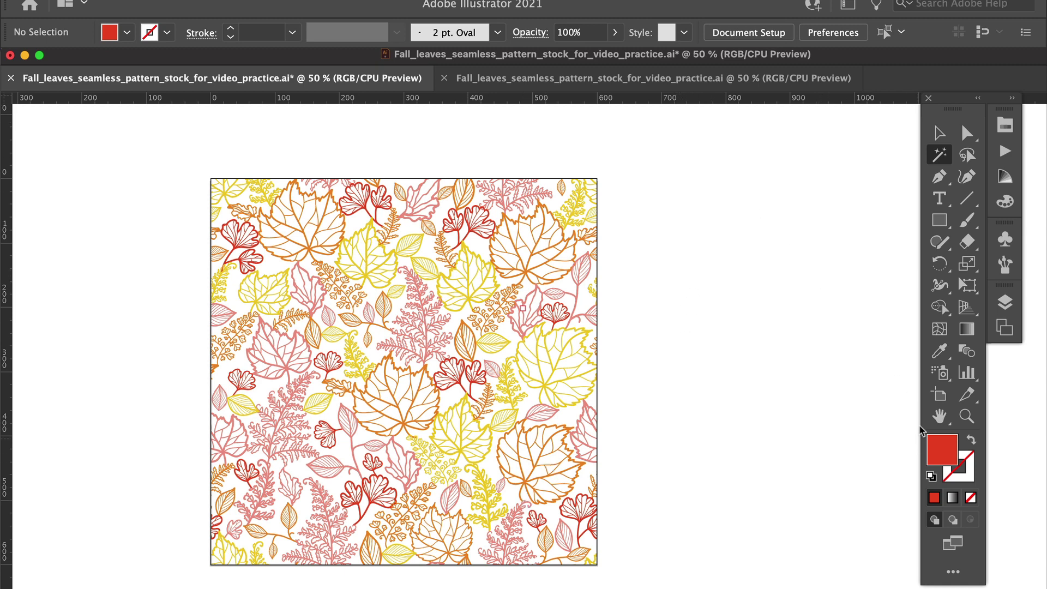
pyautogui.click(1005, 301)
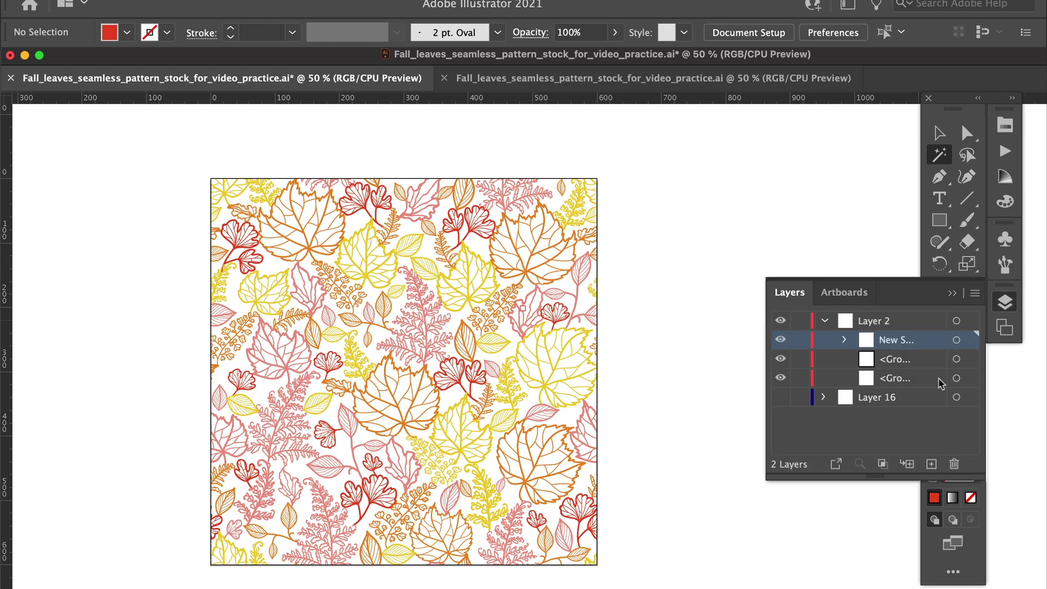
pyautogui.click(825, 320)
pyautogui.click(780, 340)
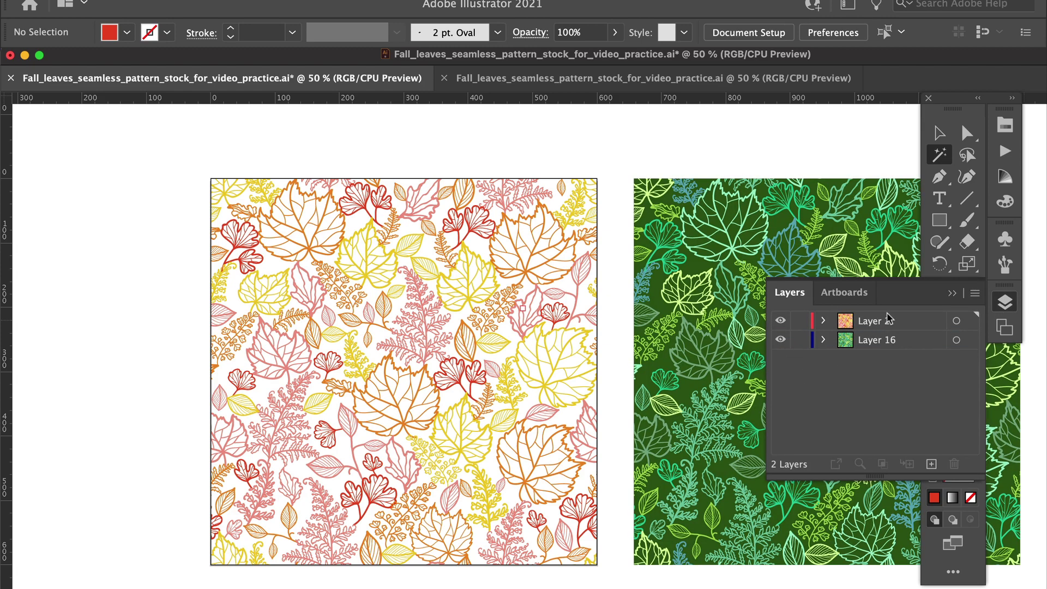
pyautogui.click(952, 293)
pyautogui.moveTo(673, 381); pyautogui.dragTo(537, 378)
pyautogui.press('v')
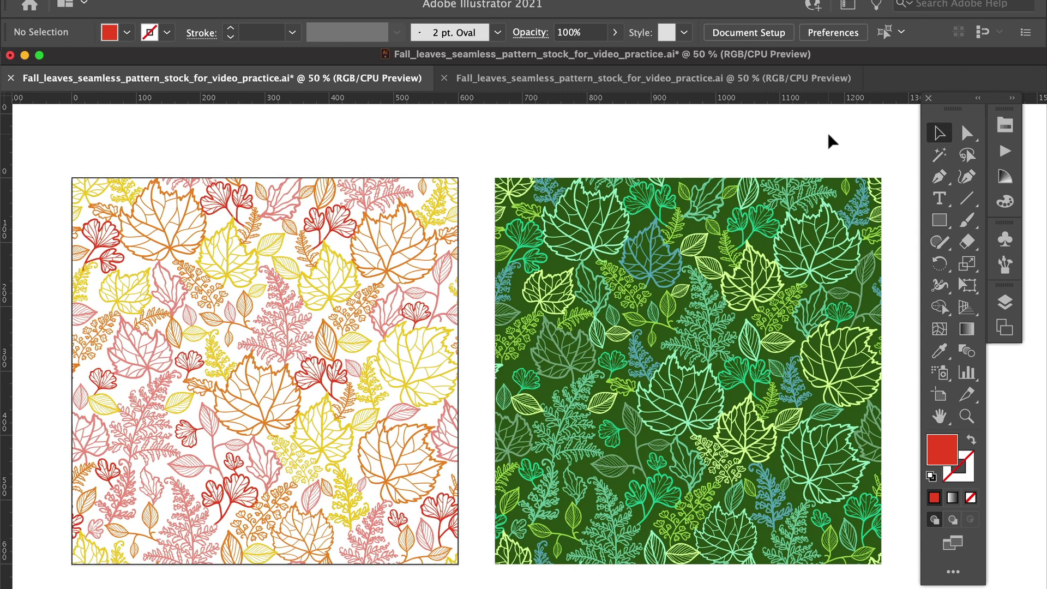